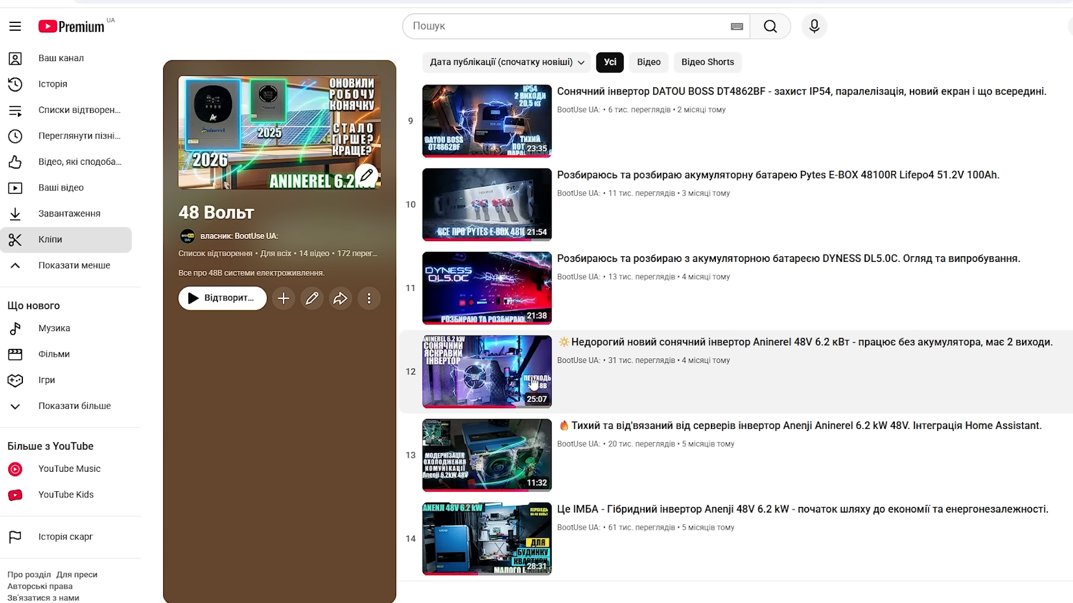
Look back through the videos in the 48 Вольт playlist toward the newest entries.
scroll(532, 383, up, 7)
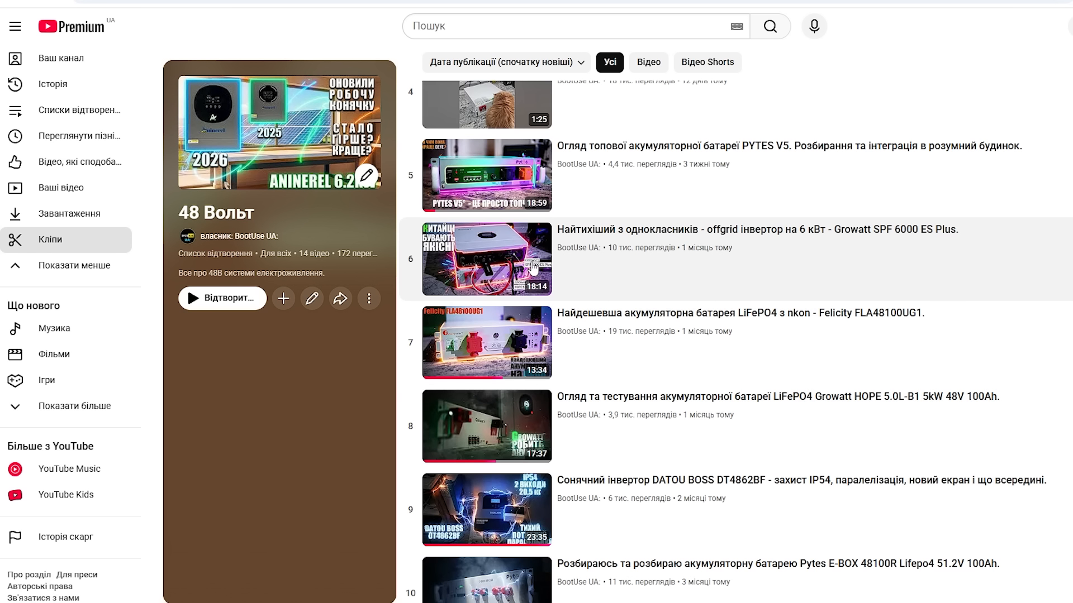
scroll(528, 279, up, 2)
scroll(524, 320, up, 4)
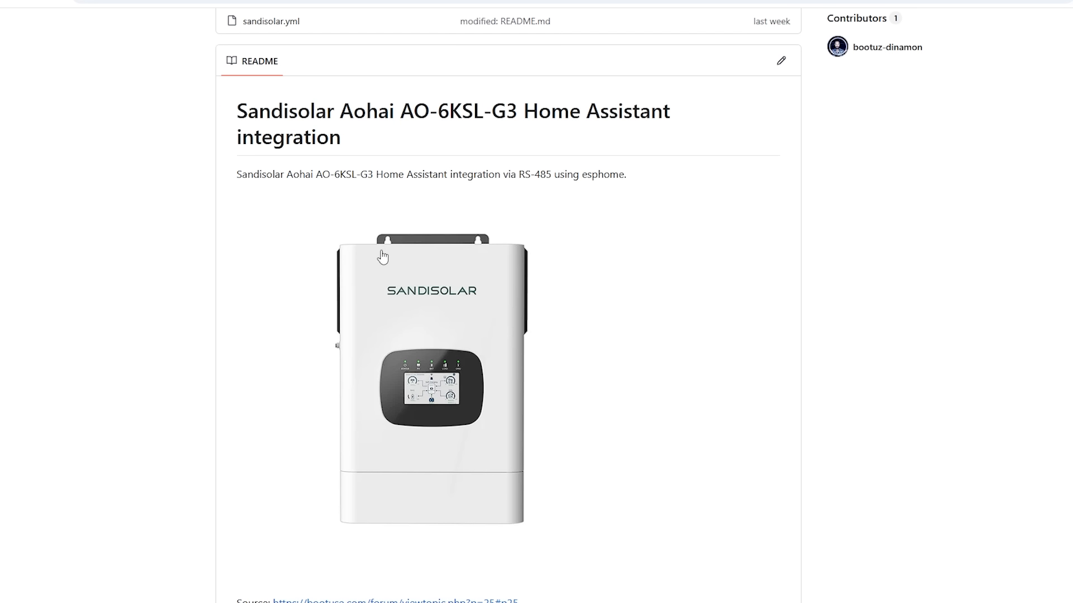
Examine the Sandisolar Aohai AO-6KSL-G3 integration README, including its listed sensors and inverter settings.
scroll(437, 302, down, 15)
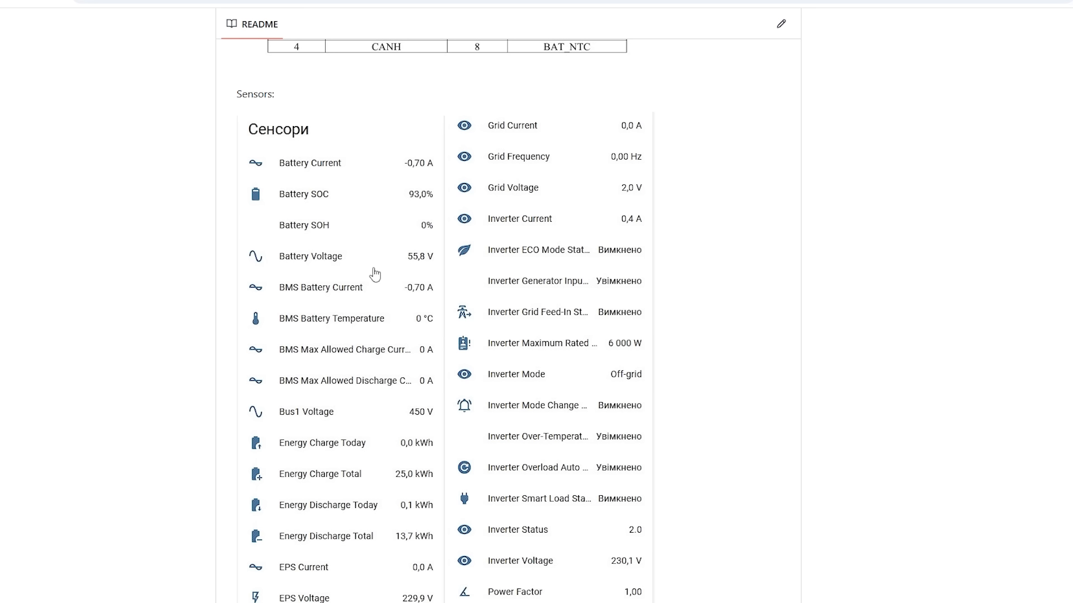
scroll(374, 276, down, 5)
scroll(375, 276, down, 10)
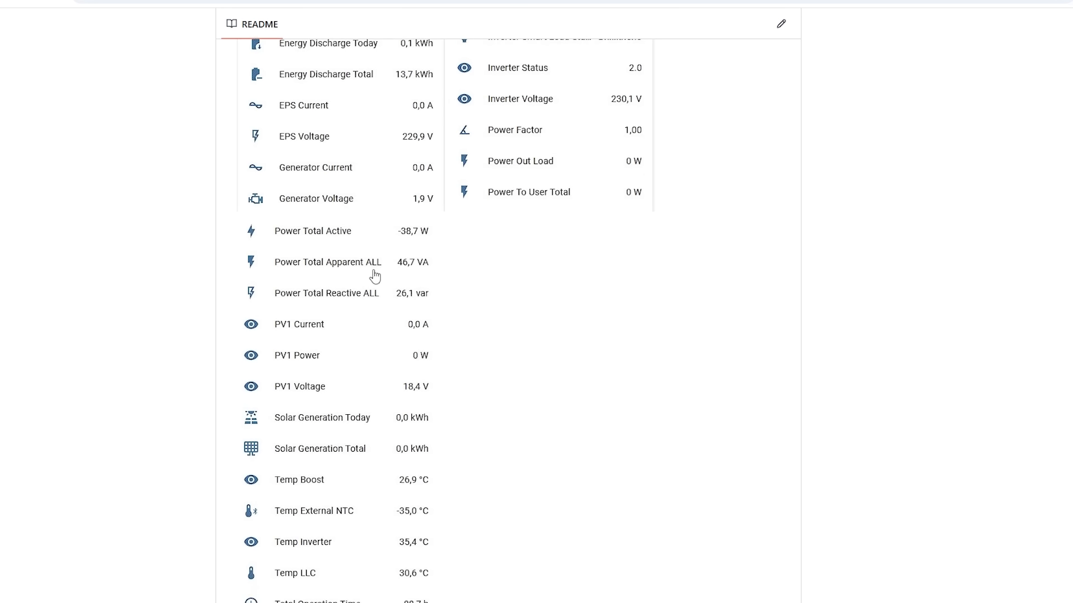
scroll(374, 276, down, 3)
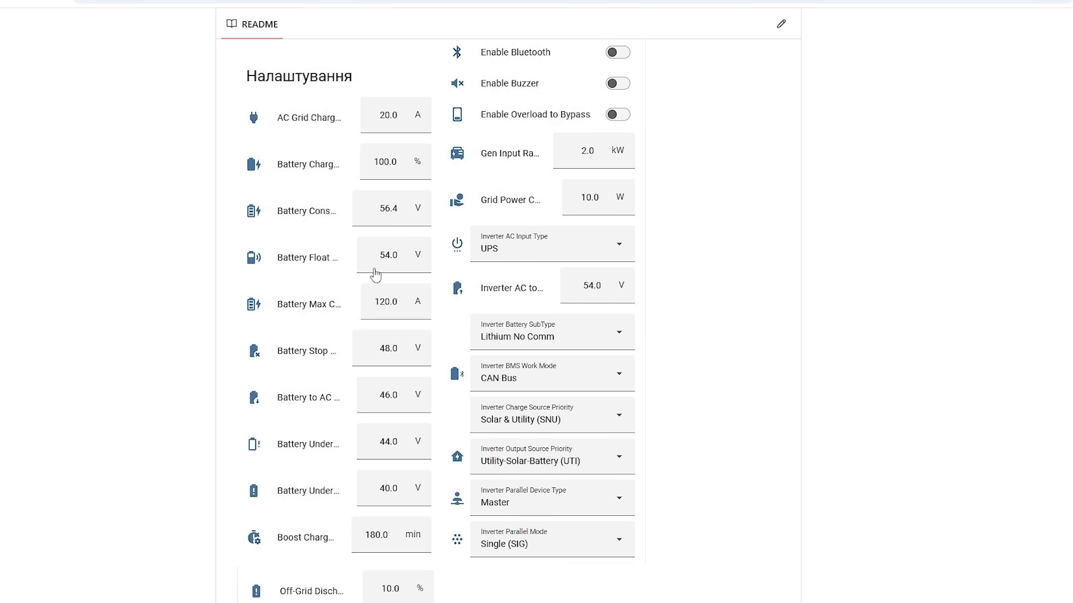
scroll(375, 274, down, 3)
scroll(381, 267, up, 8)
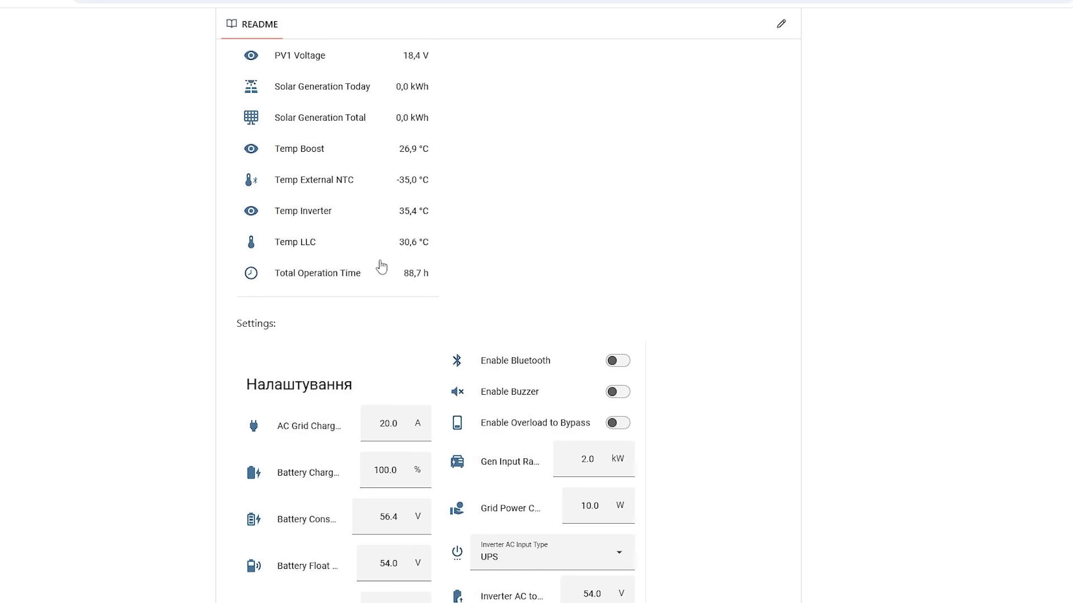
scroll(381, 267, up, 20)
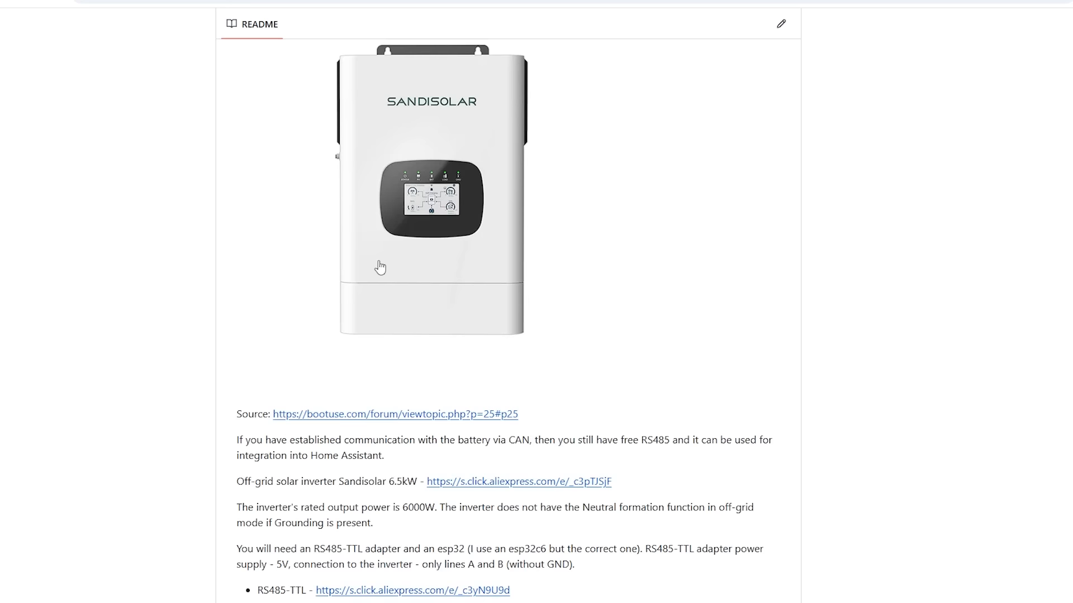
scroll(380, 268, up, 2)
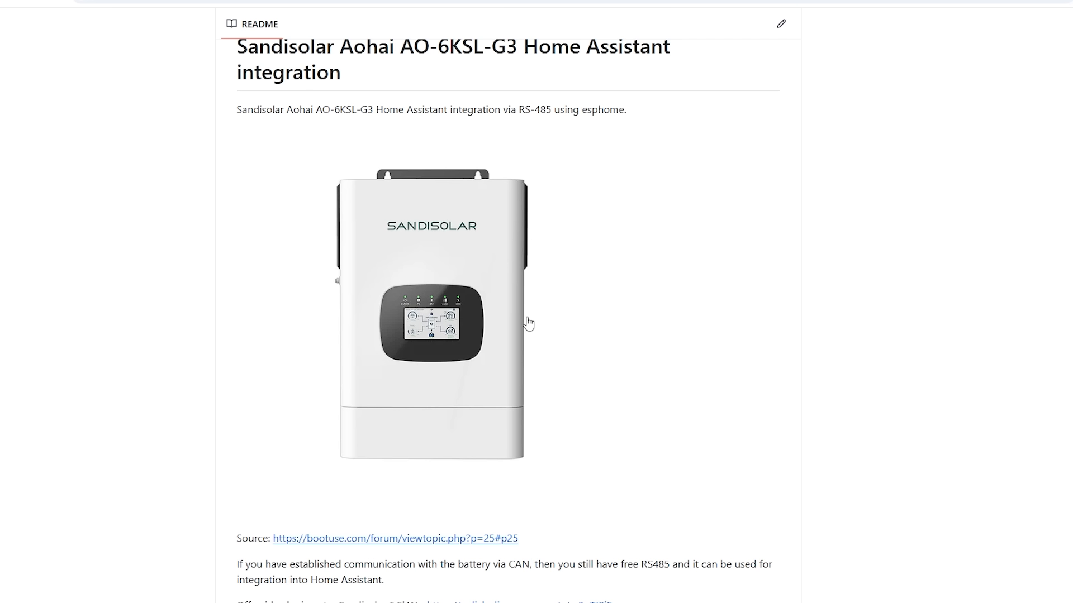
scroll(589, 201, up, 1)
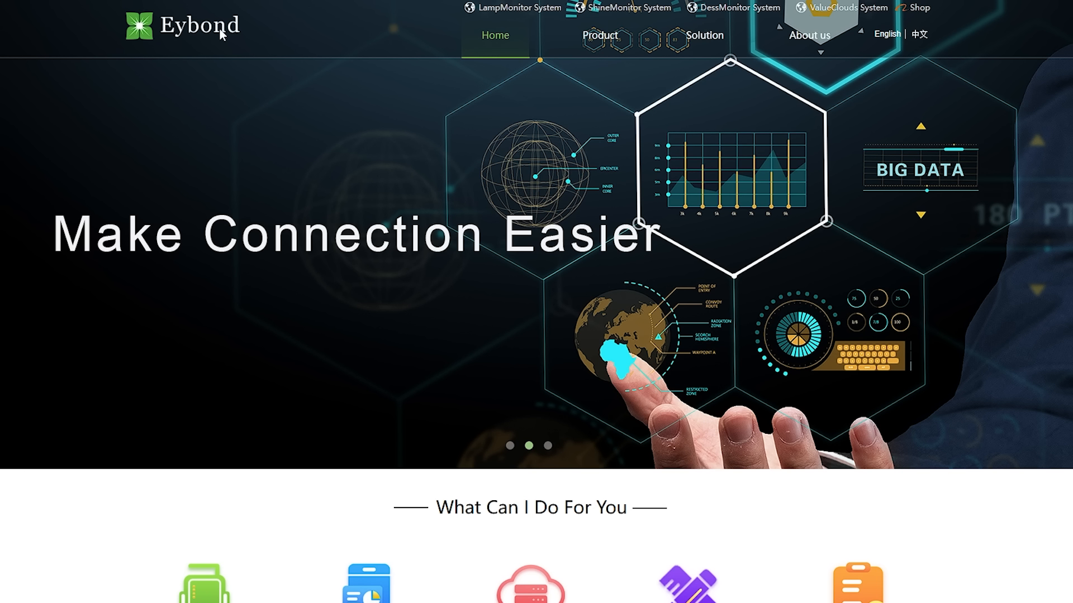
Review the Eybond website's industry solutions and product range, along with the ShineMonitor and DessMonitor cloud portals.
scroll(434, 426, down, 10)
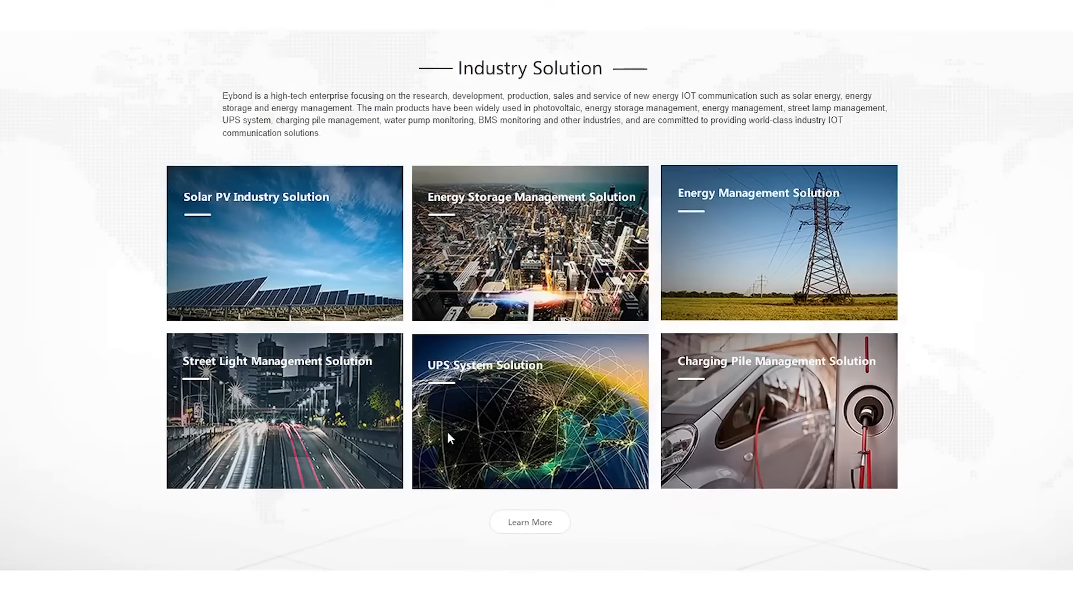
scroll(447, 433, down, 10)
scroll(475, 438, up, 1)
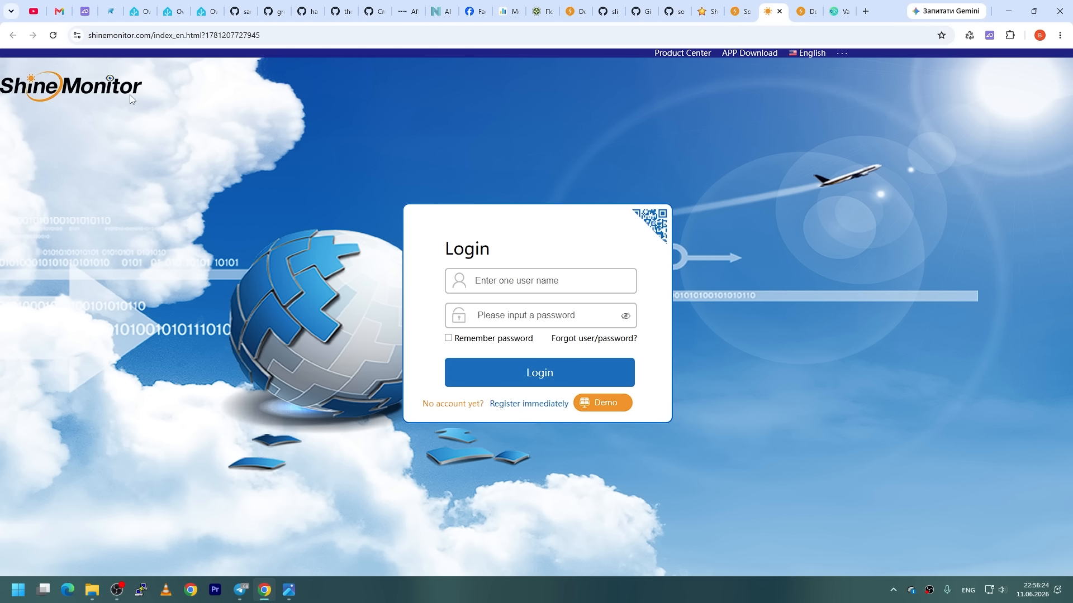
key(ctrl+Tab)
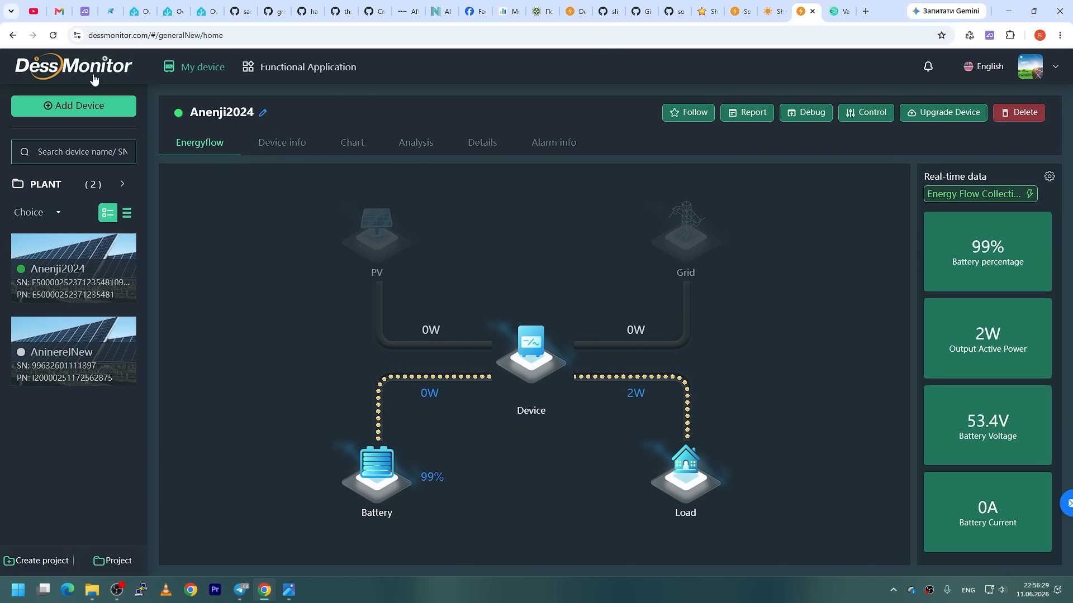
key(ctrl+Tab)
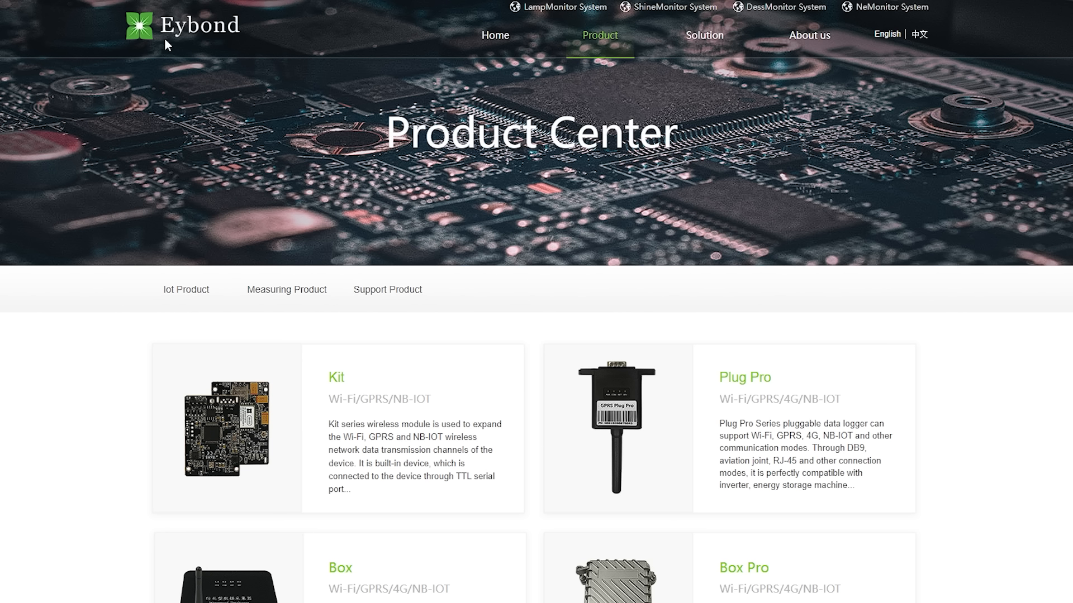
scroll(448, 327, down, 10)
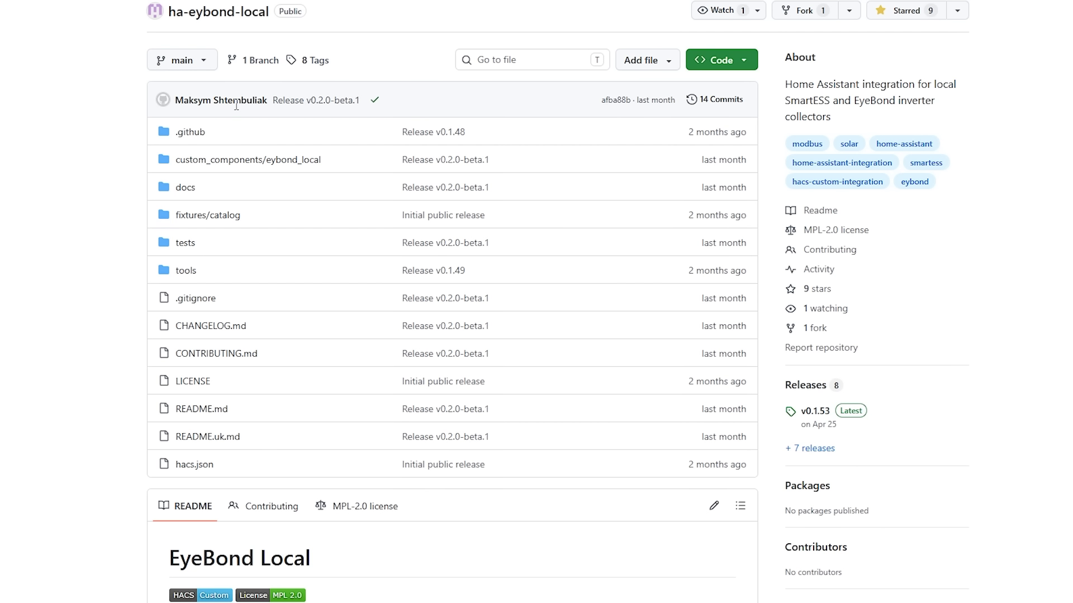
Open the Ukrainian README of the ha-eybond-local repository and examine its collector modes, features and supported inverters.
scroll(247, 232, down, 5)
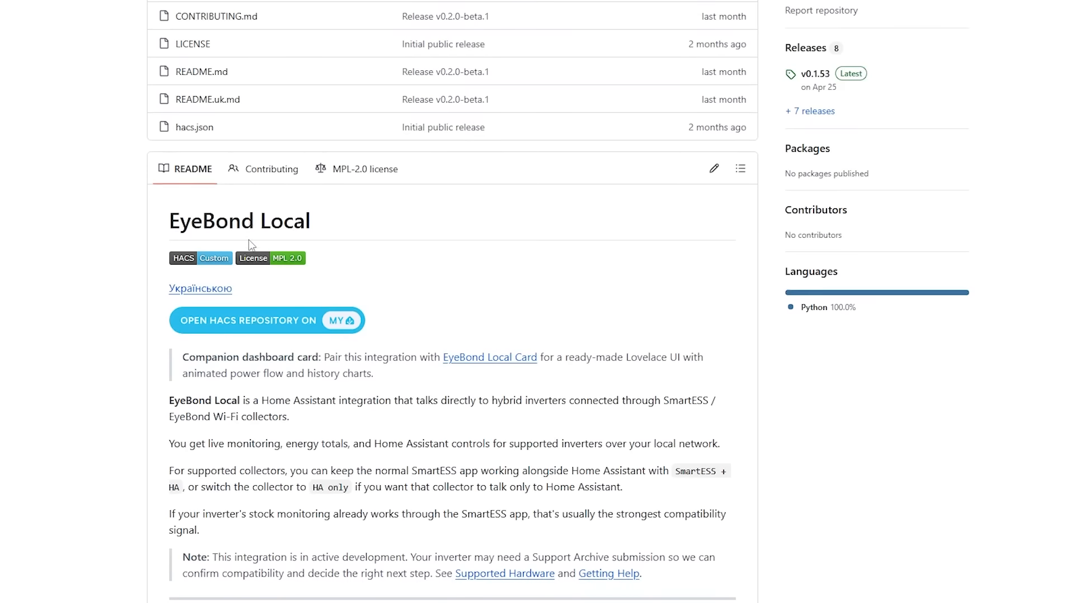
click(215, 293)
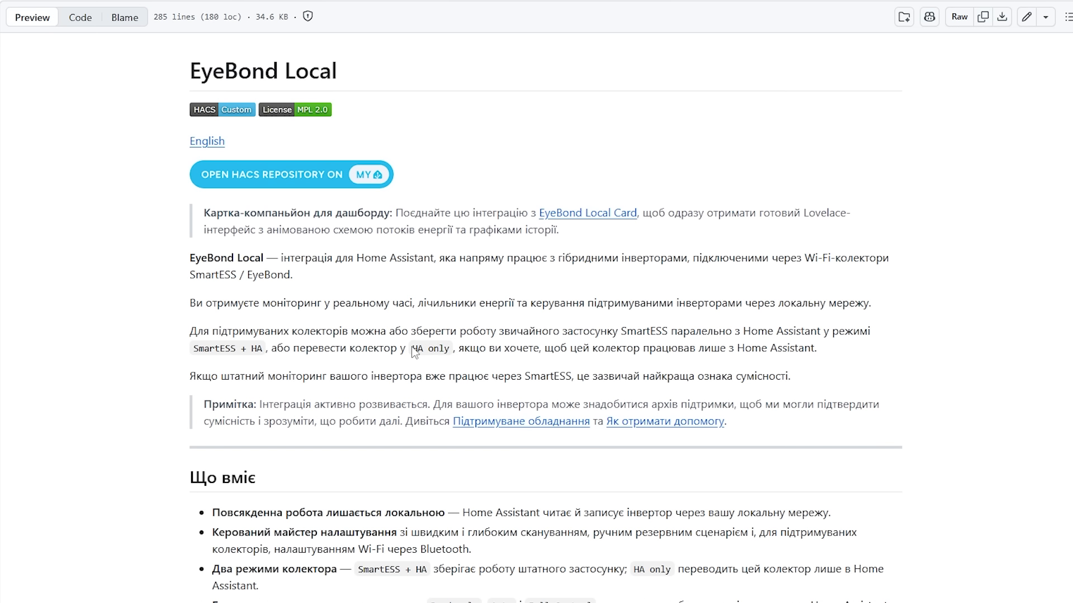
drag(414, 351, 453, 355)
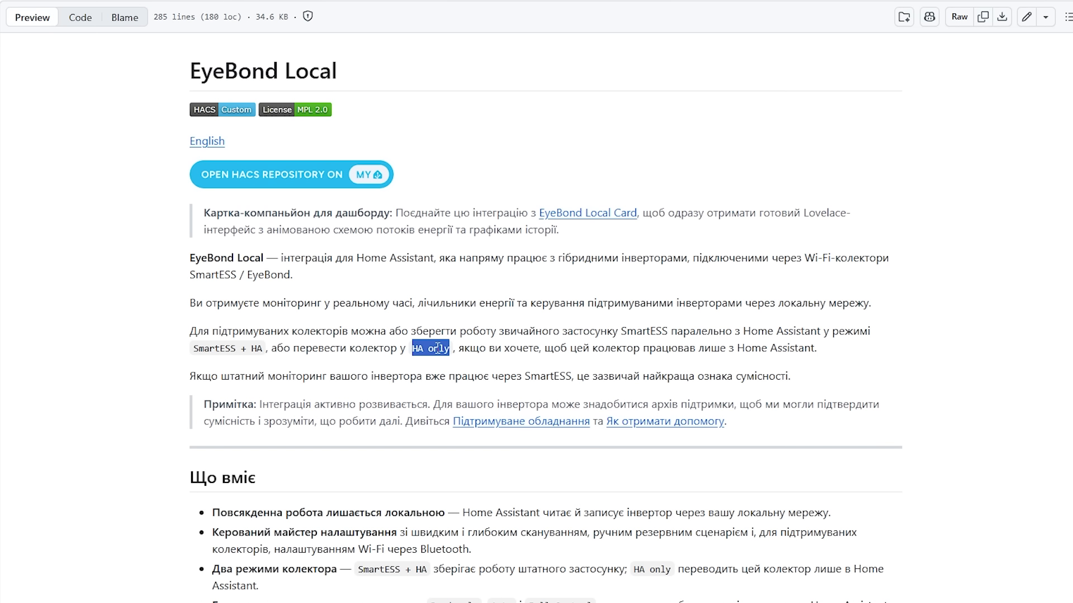
scroll(438, 348, down, 5)
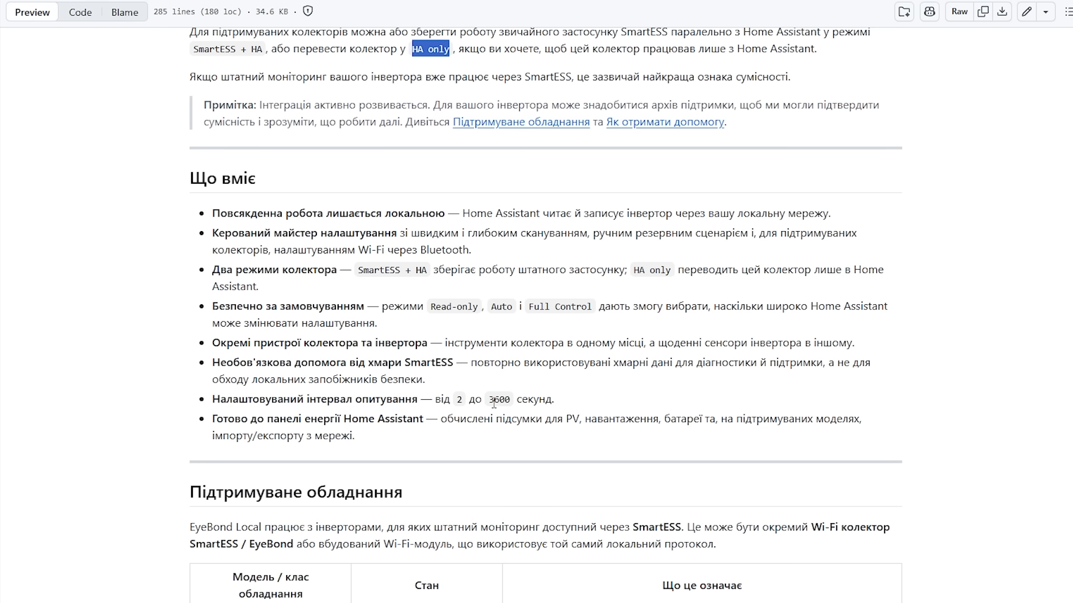
scroll(506, 402, down, 7)
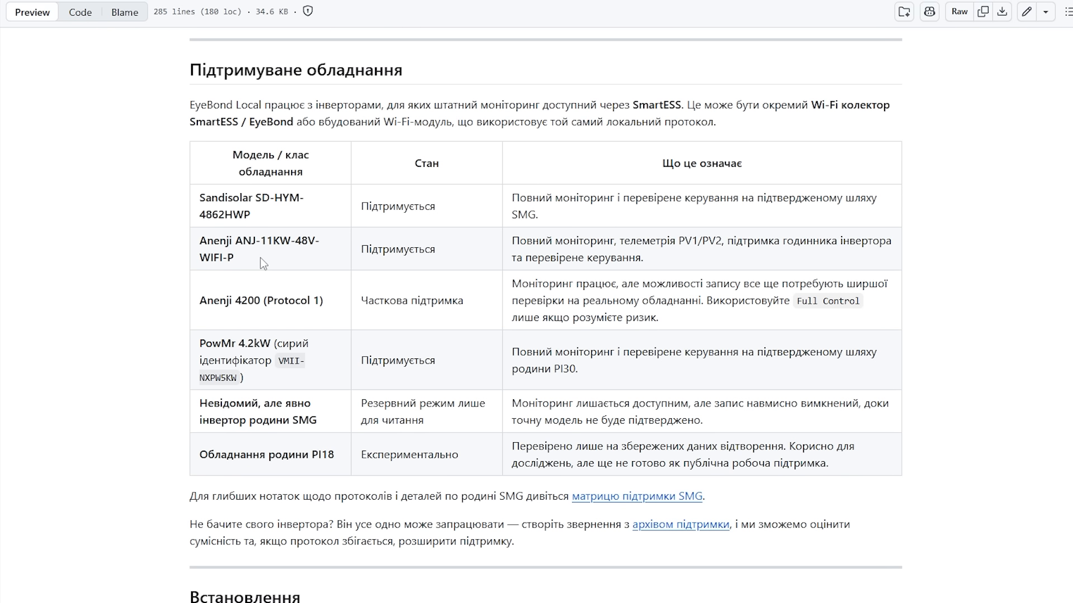
scroll(261, 257, down, 7)
double_click(261, 218)
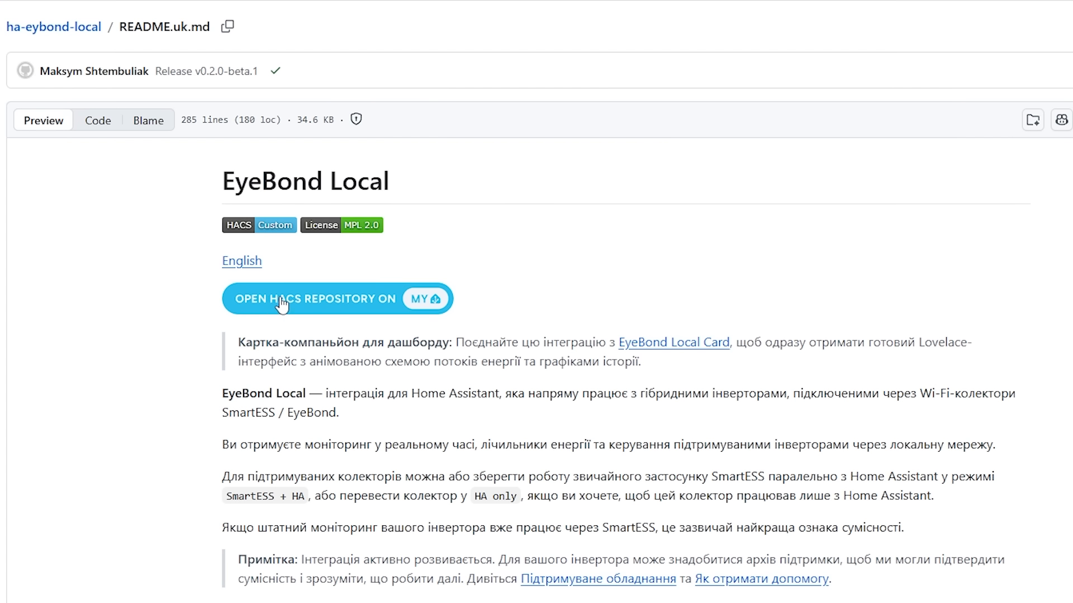
Open the EyeBond Local repository in Home Assistant's HACS, download version v0.1.53 and close the completed restart repair.
click(387, 306)
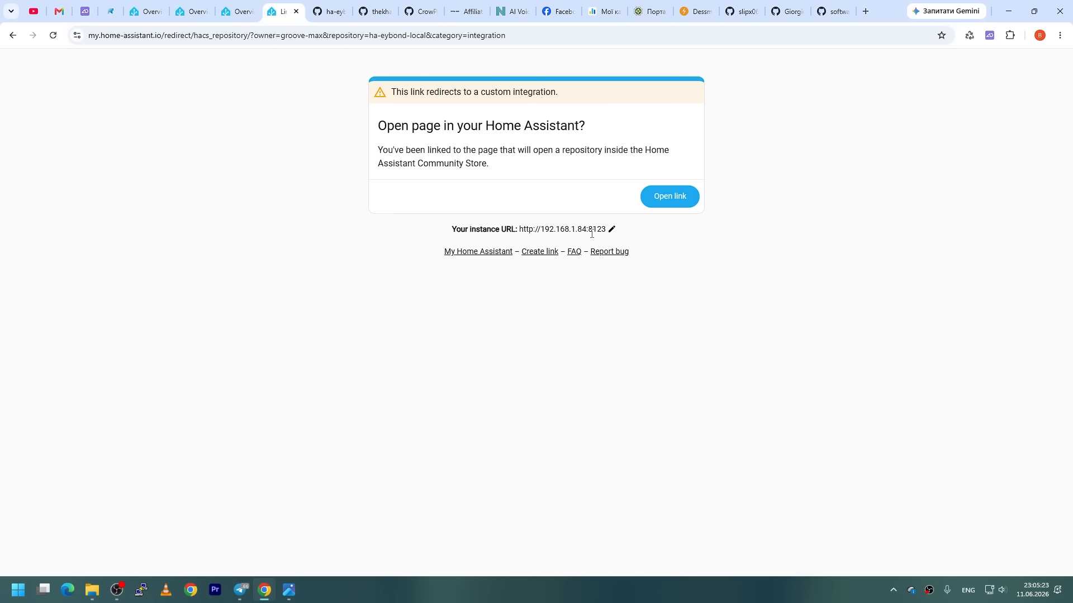
click(675, 199)
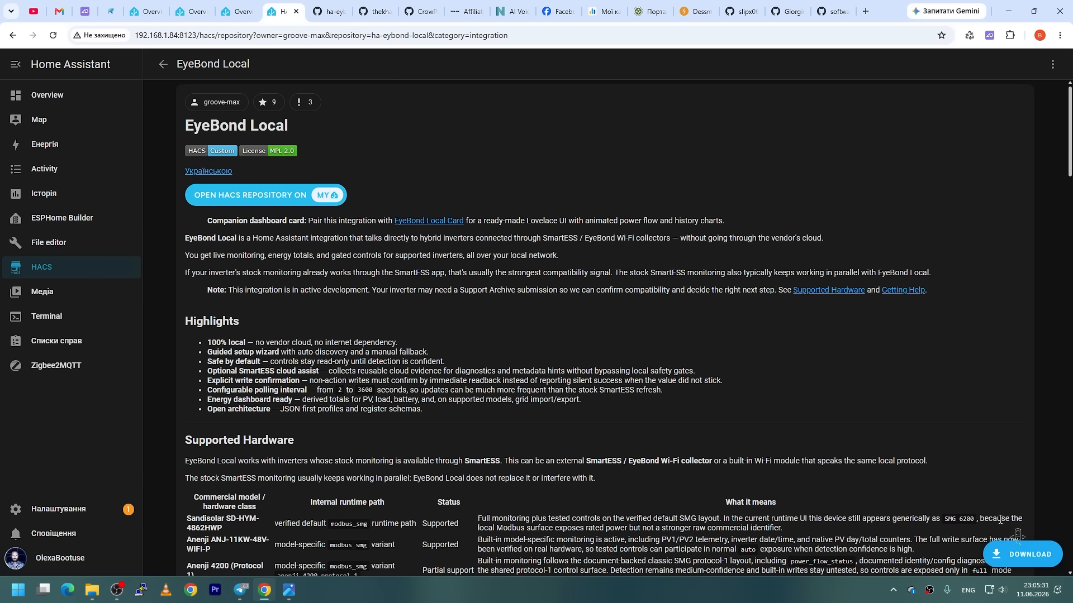
click(1016, 559)
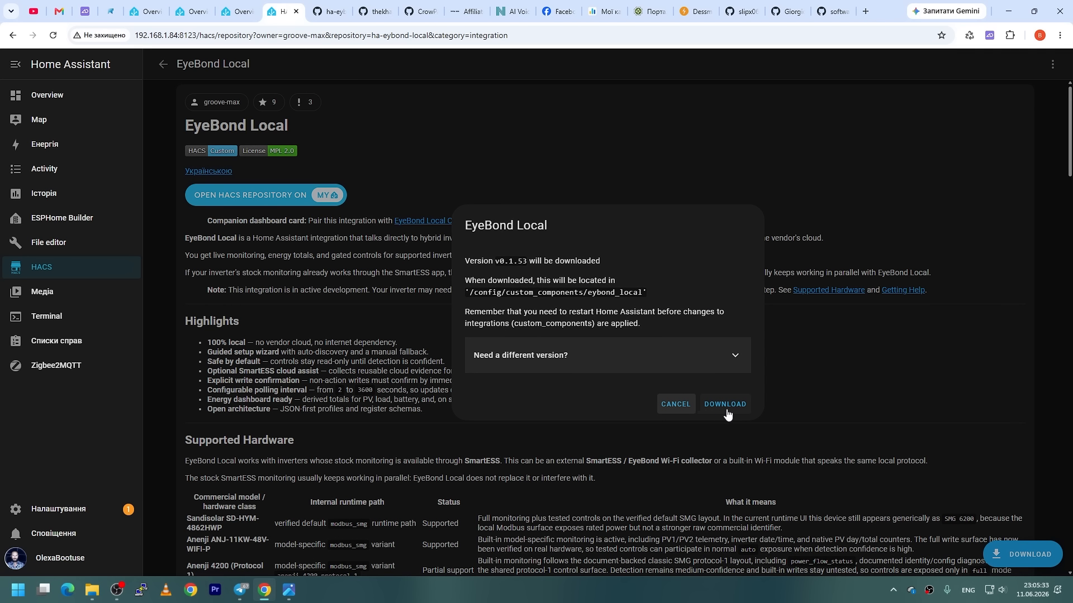
click(732, 405)
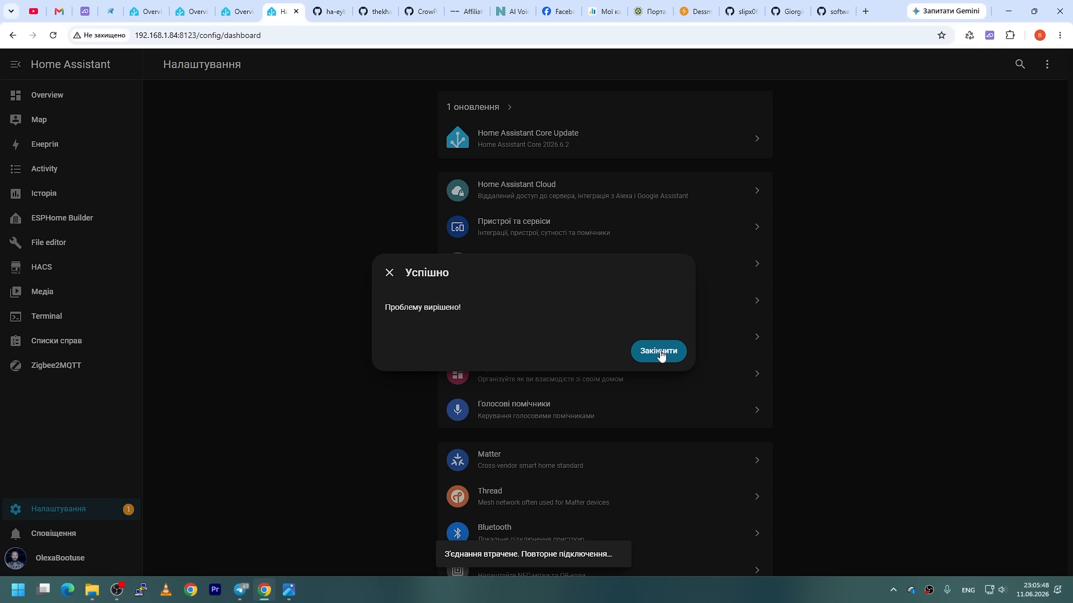
click(660, 351)
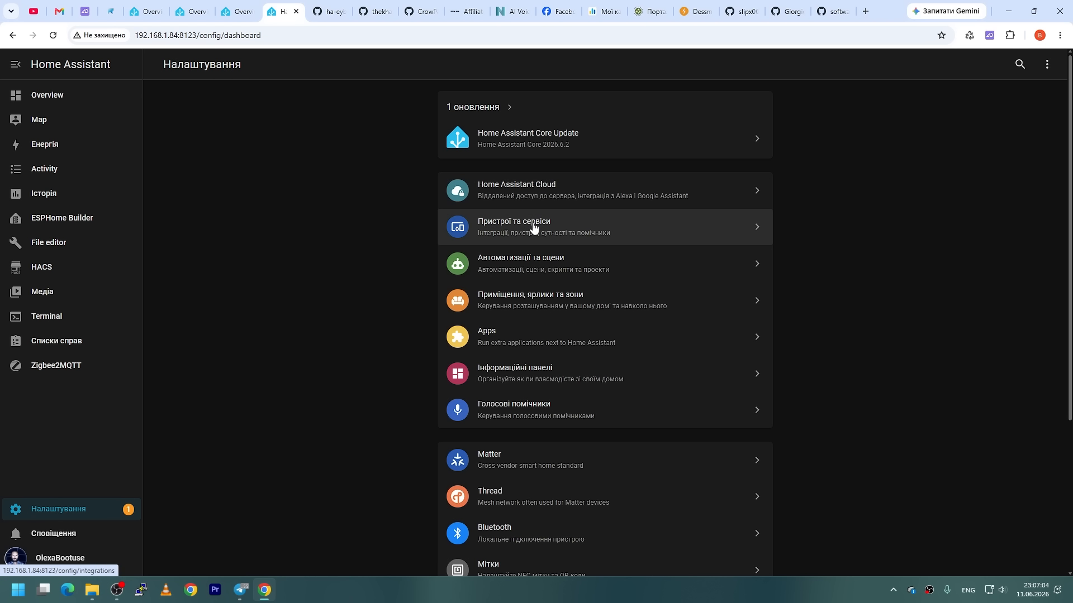
Add the EyeBond Local integration under devices and services, using EyeBond Local as the connection type.
click(533, 226)
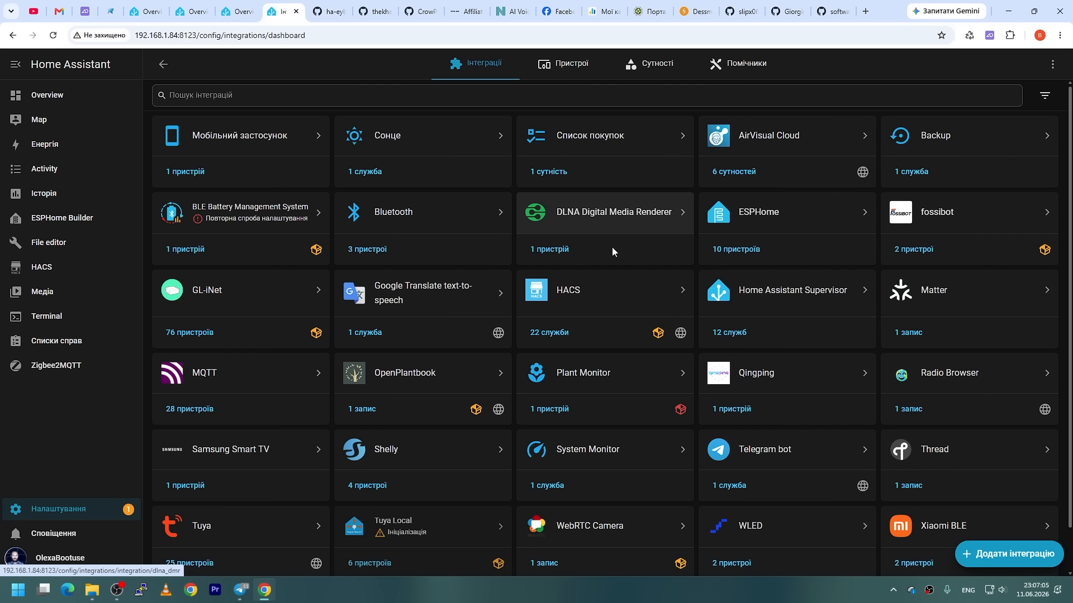
click(997, 555)
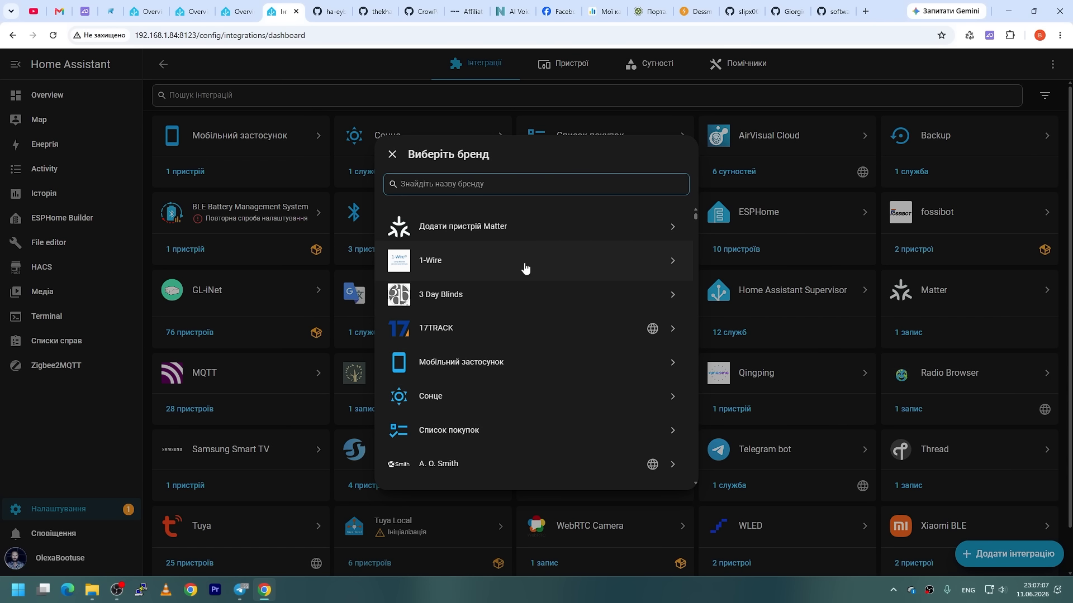
text(eybo)
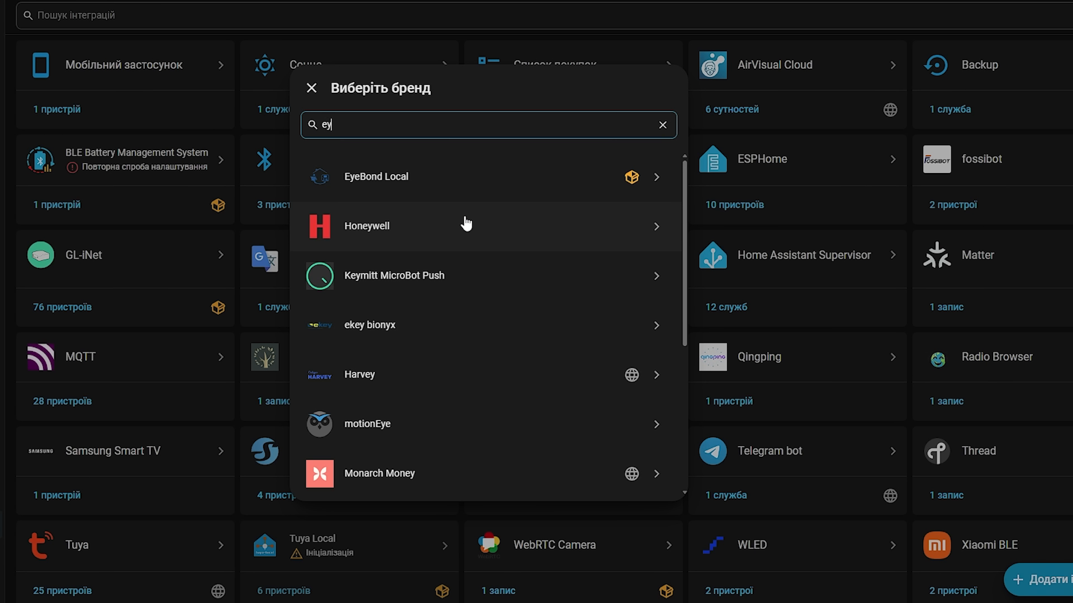
click(376, 183)
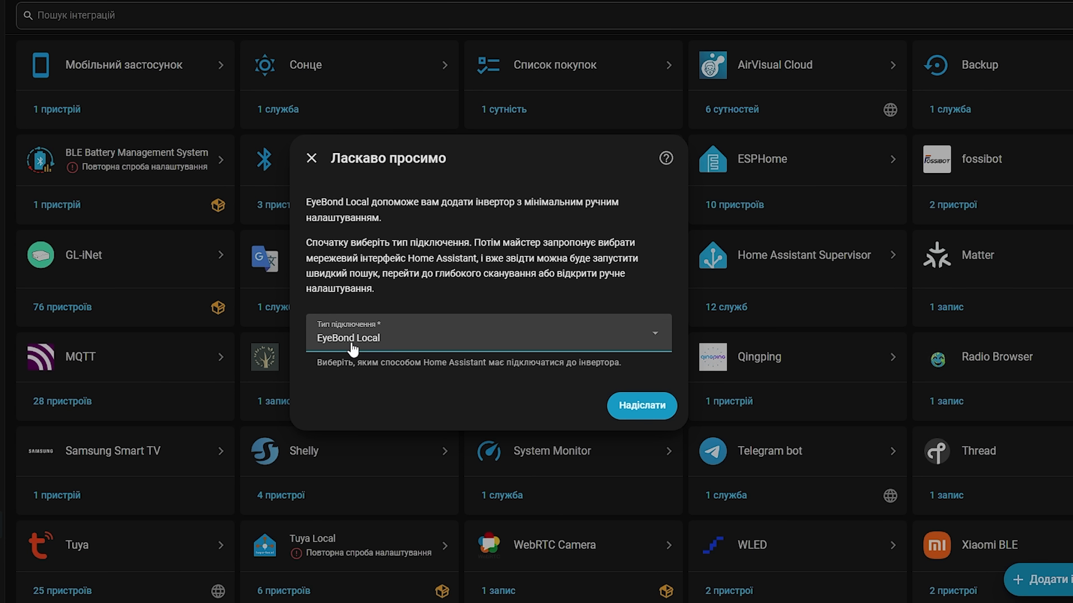
click(654, 408)
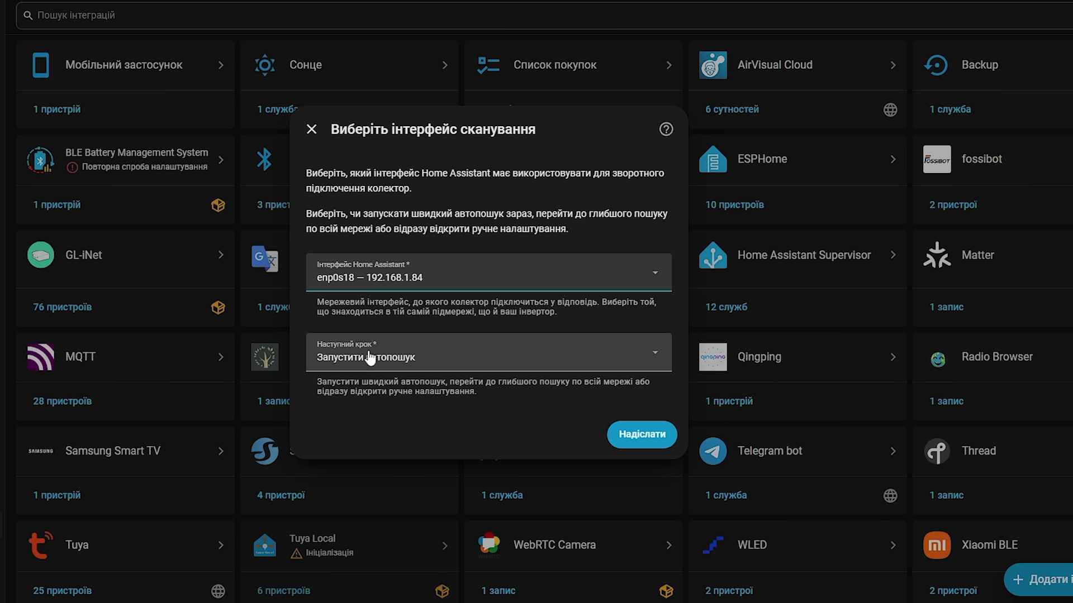
Run the quick automatic search (Запустити автопошук) for inverters on the enp0s18 network interface.
click(436, 366)
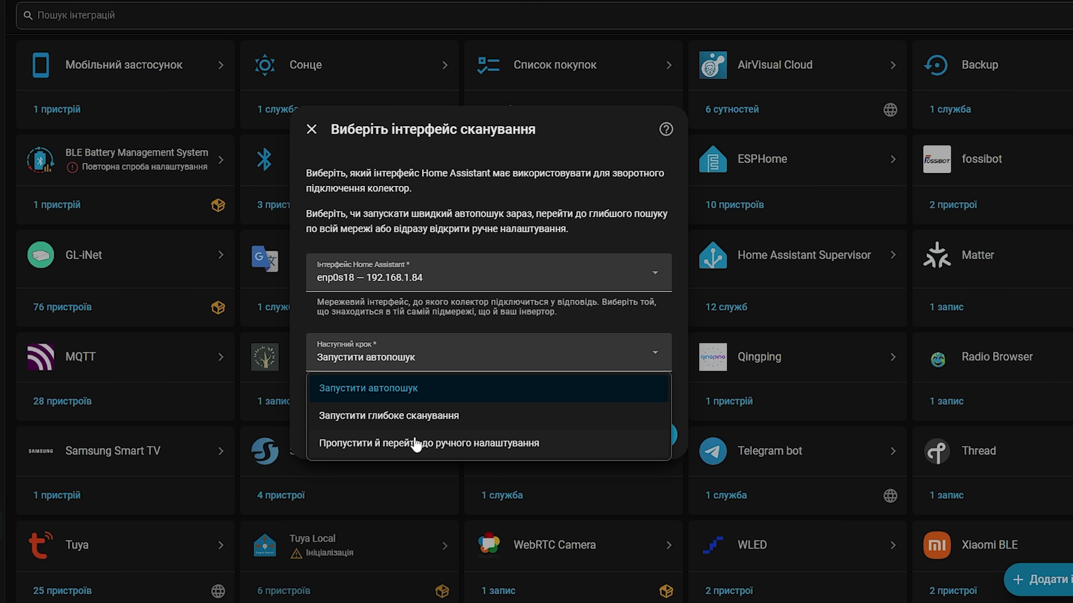
click(429, 358)
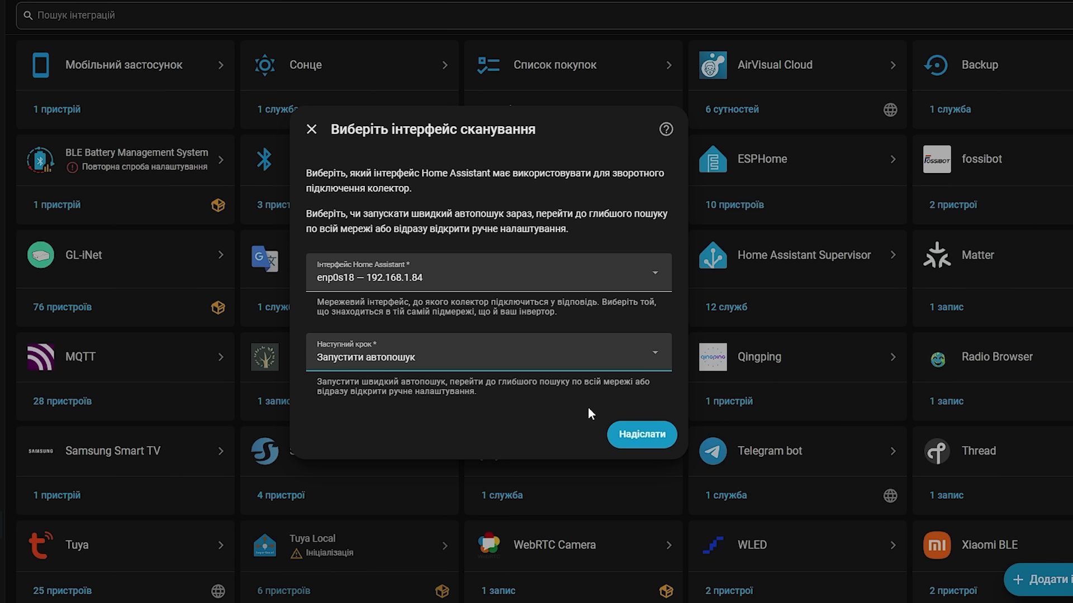
click(640, 440)
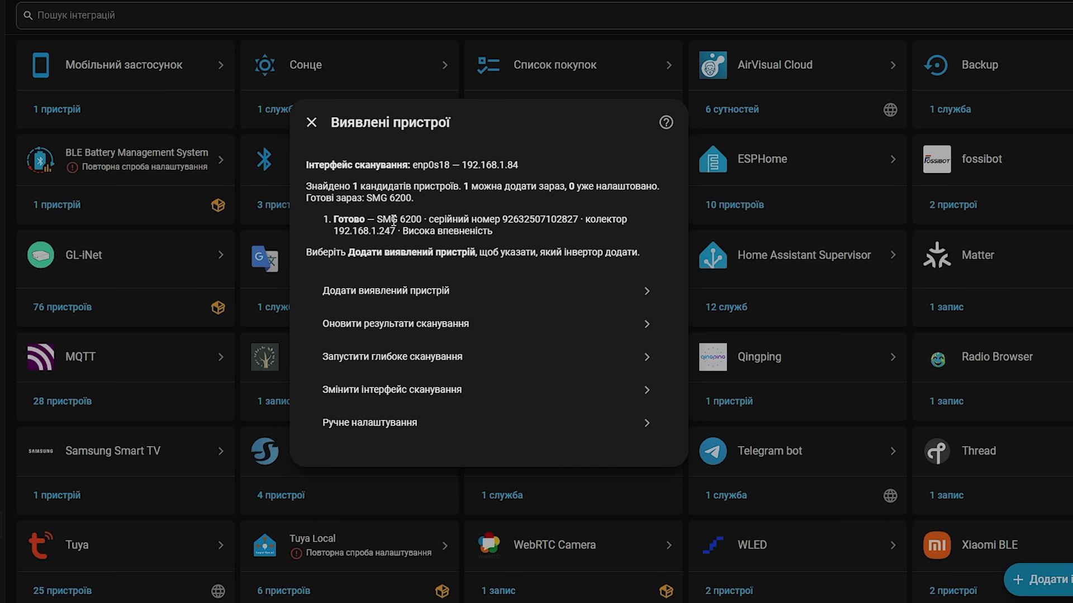
Add the detected SMG 6200 inverter and confirm it with a polling interval of 10 seconds.
click(394, 295)
drag(394, 220, 439, 220)
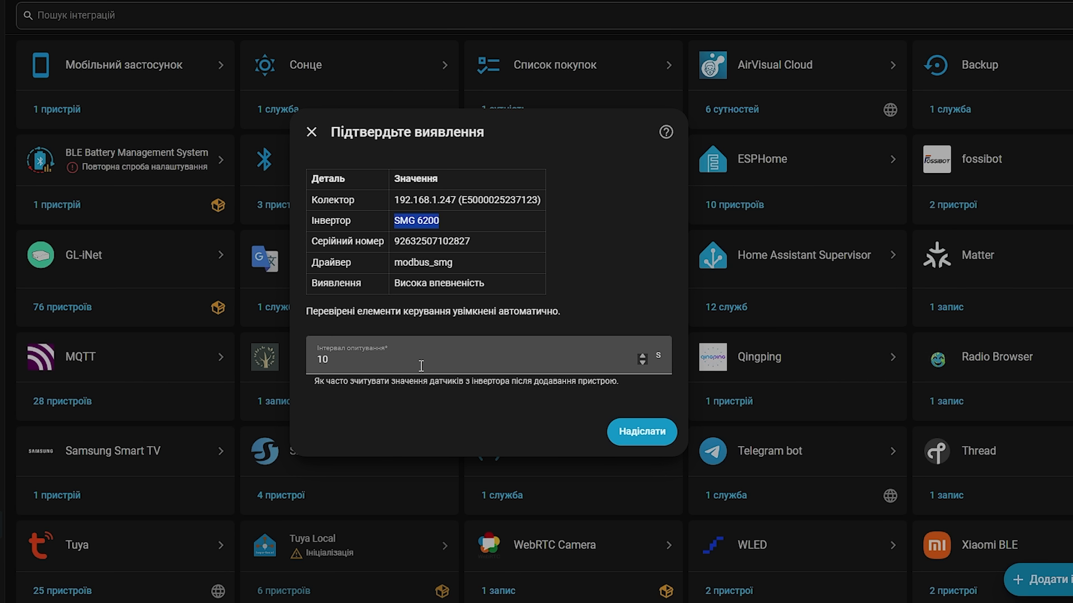
click(642, 433)
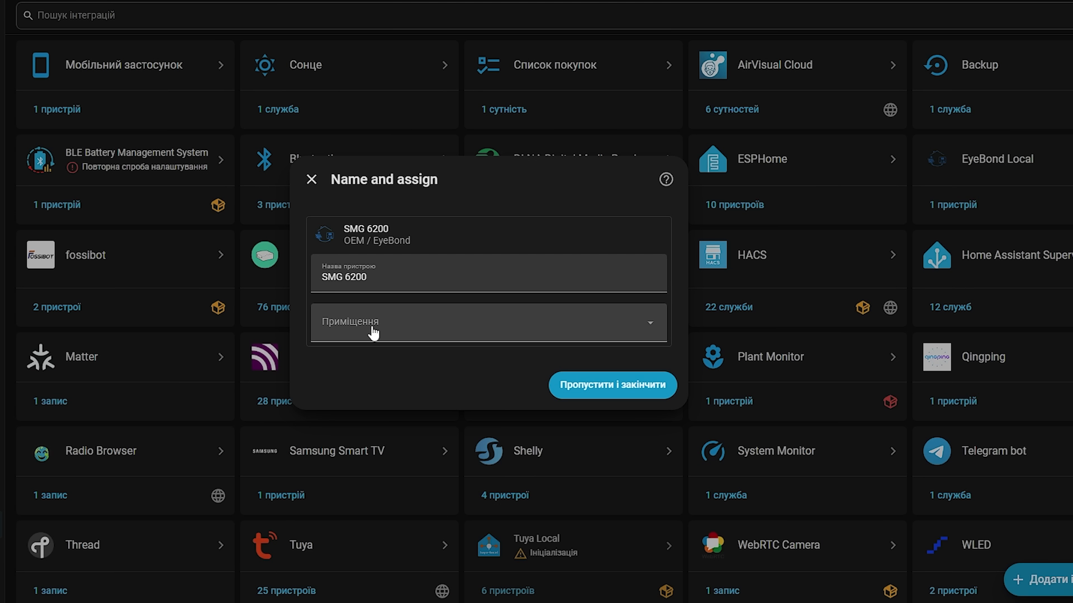
Finish adding the SMG 6200 inverter with its default name and no assigned area.
click(621, 393)
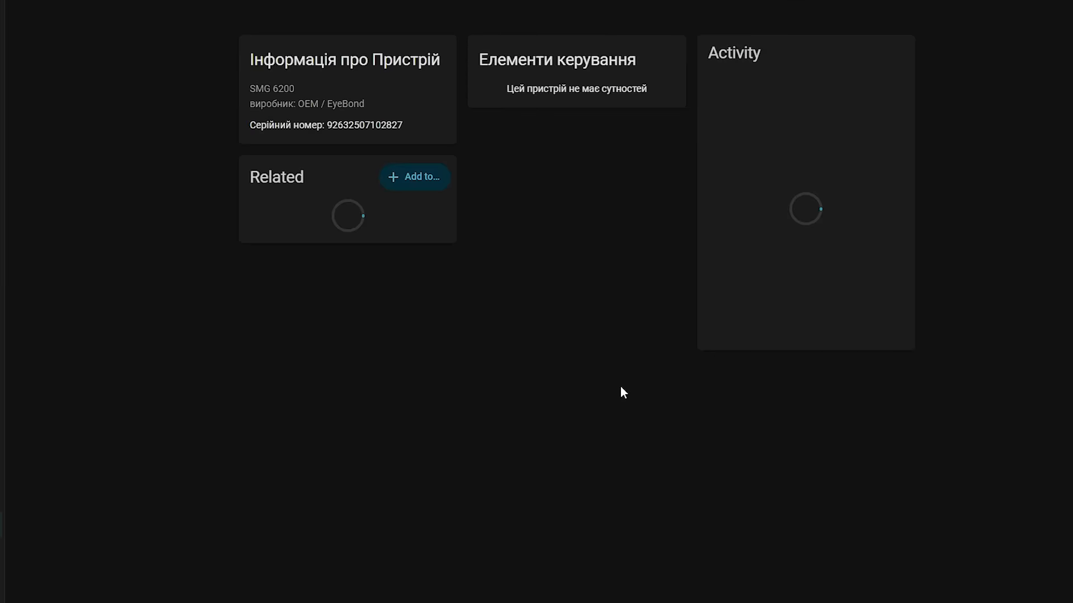
Examine the SMG 6200 device page, covering its sensors, configurable settings and diagnostic entities.
scroll(553, 335, down, 7)
scroll(553, 335, down, 10)
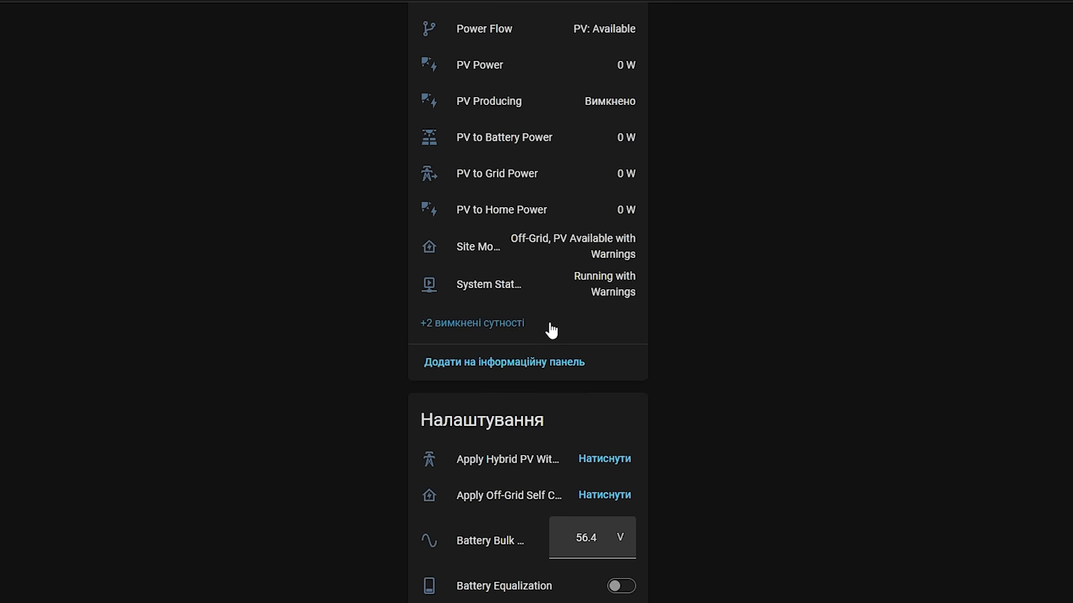
scroll(504, 351, down, 4)
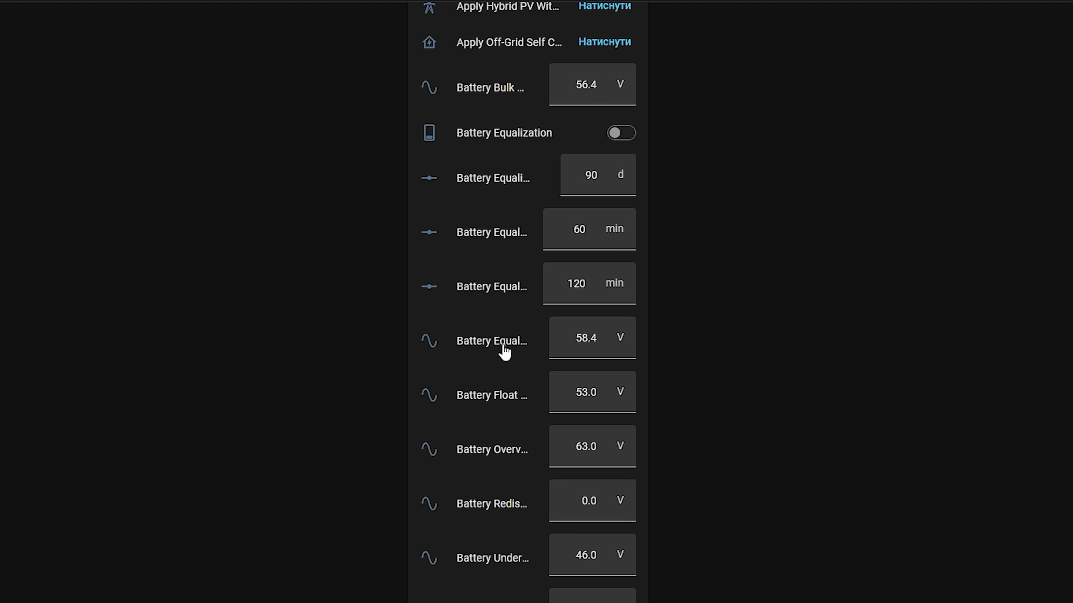
scroll(504, 350, down, 8)
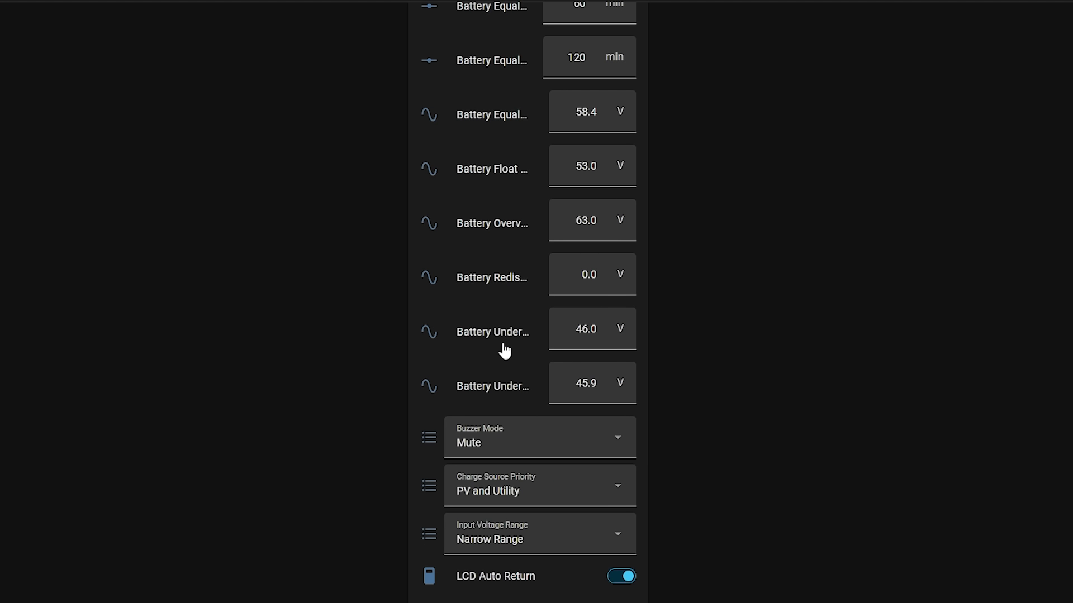
scroll(522, 351, down, 10)
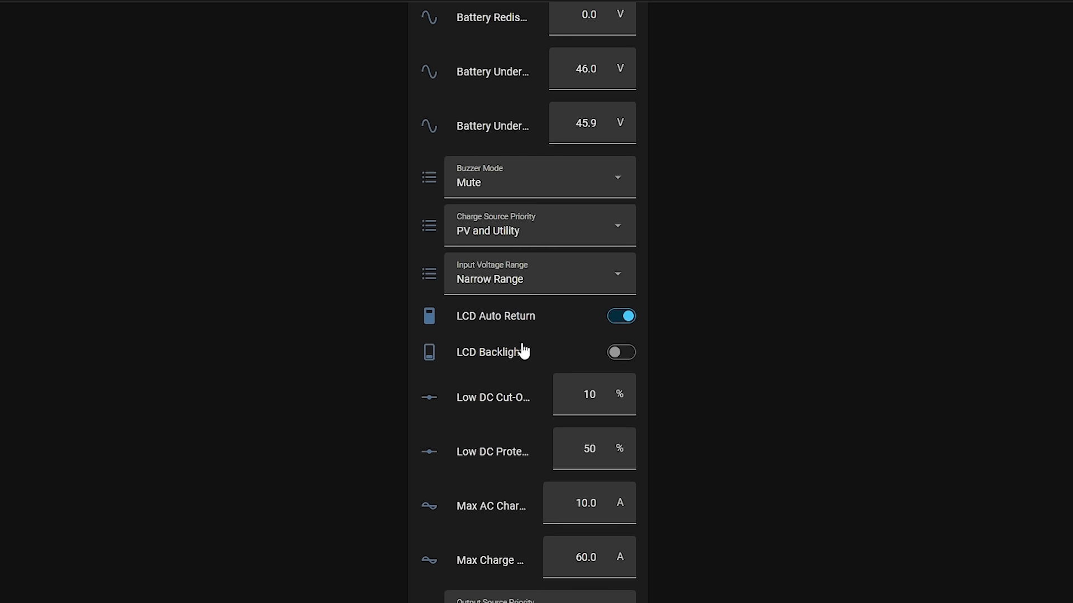
scroll(795, 186, down, 20)
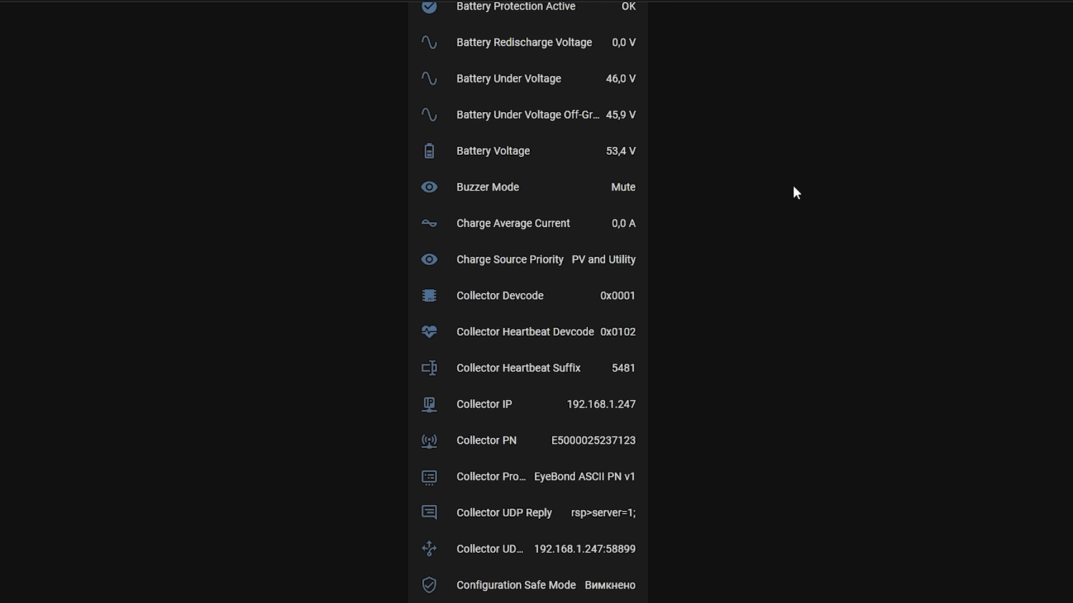
scroll(785, 197, down, 3)
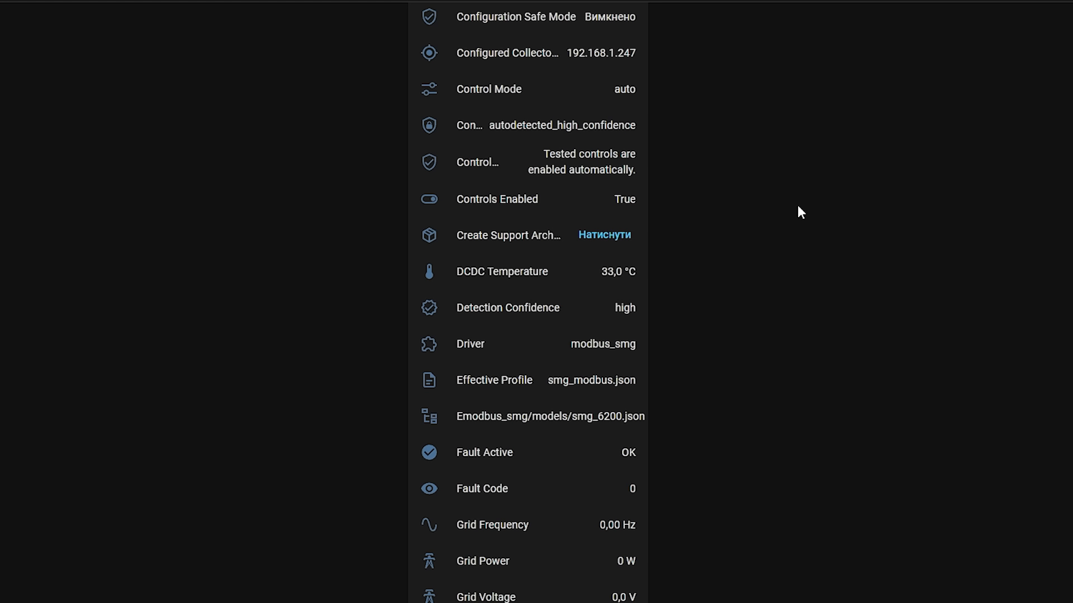
scroll(781, 225, down, 9)
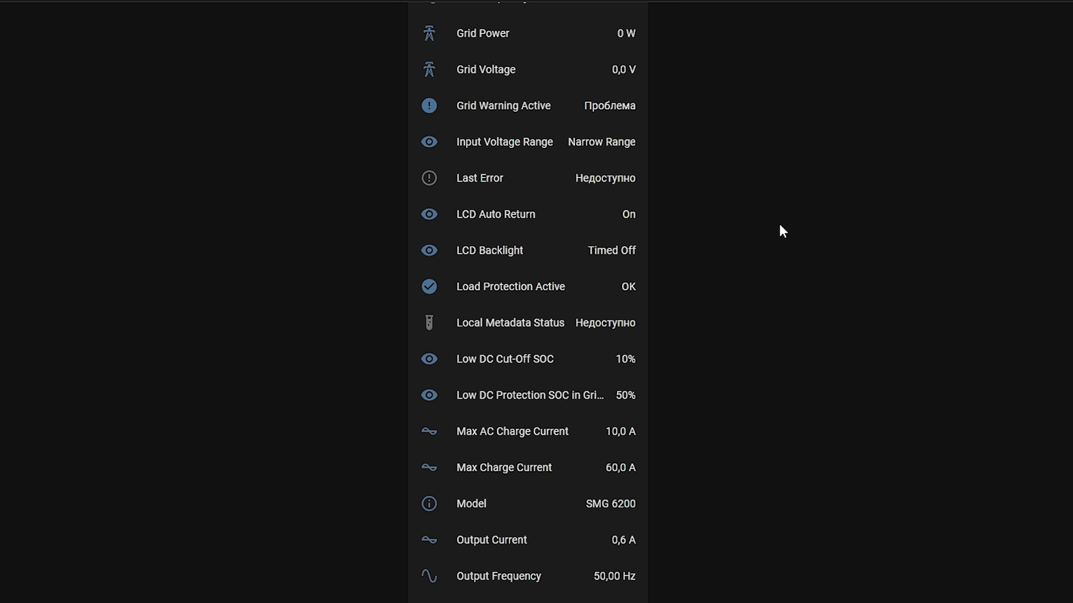
scroll(782, 232, down, 12)
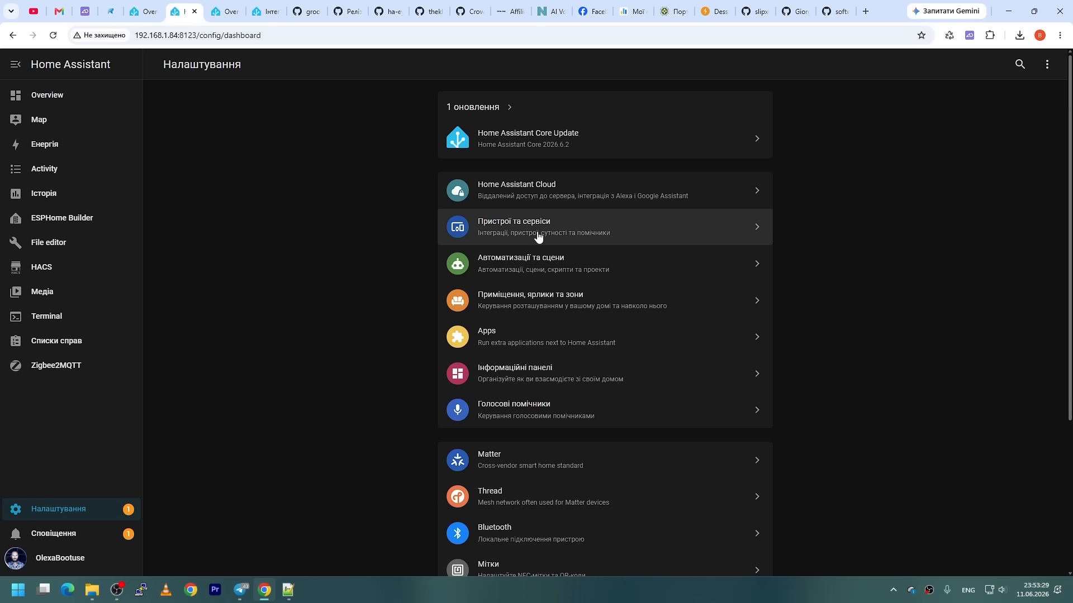
Open the operation and connection settings of the first EyeBond Local entry and examine the control mode options (Режим керування).
click(538, 233)
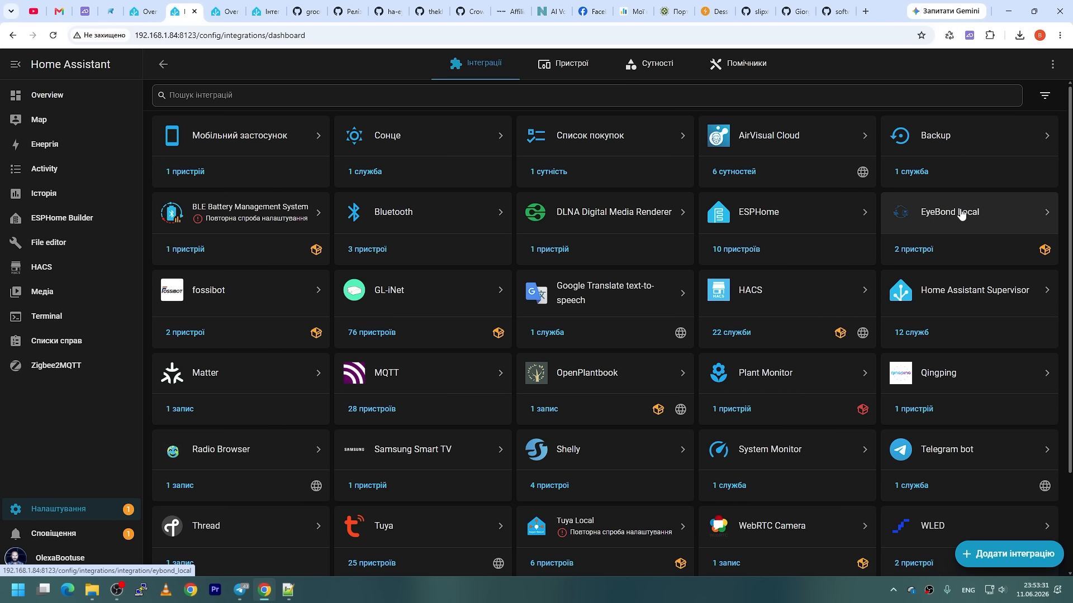
click(960, 214)
click(826, 234)
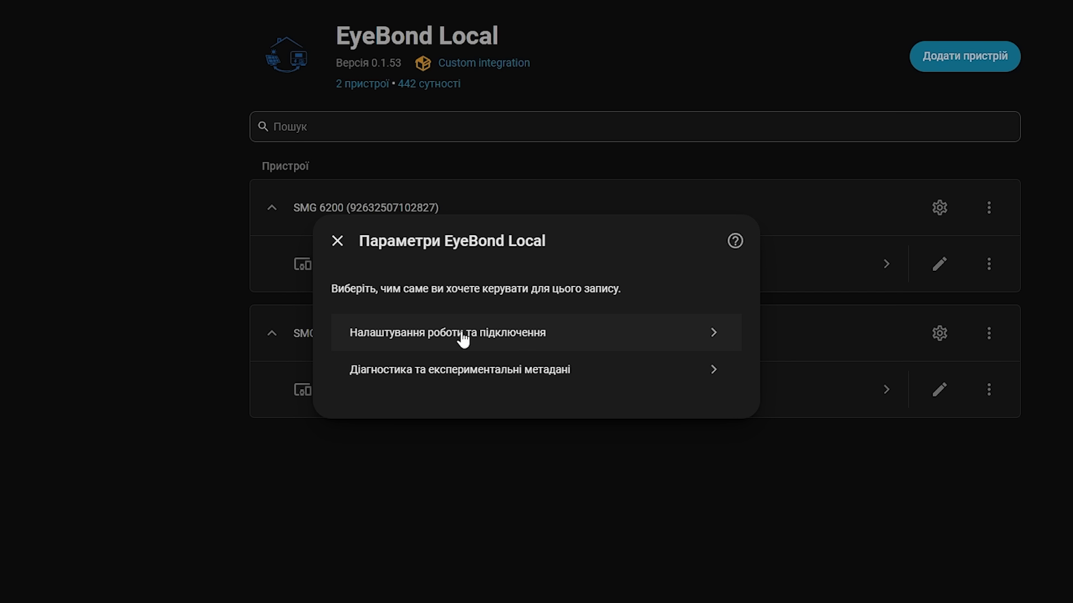
click(514, 336)
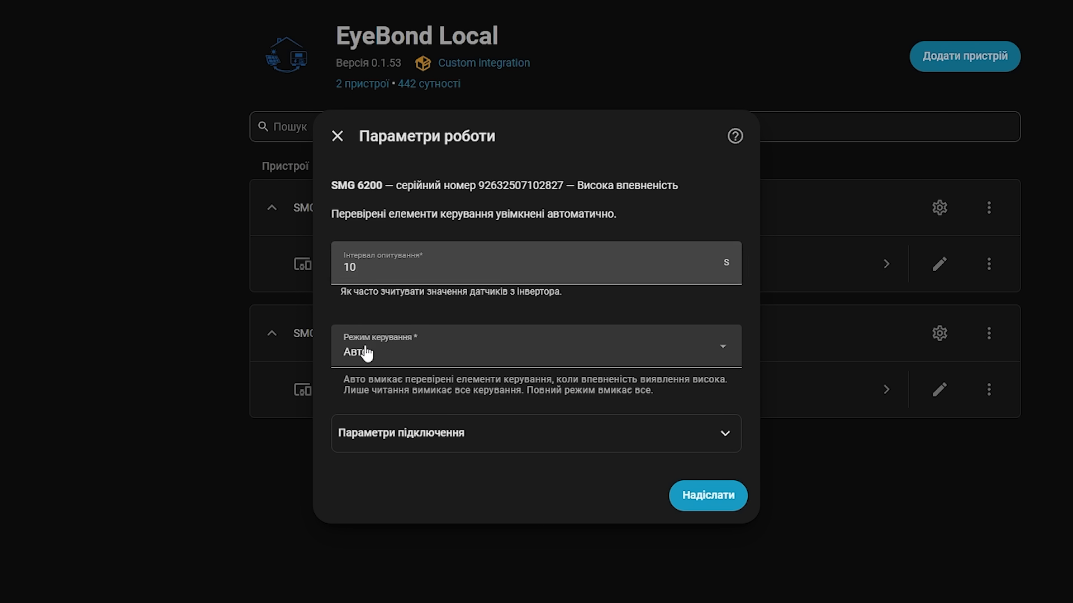
click(373, 360)
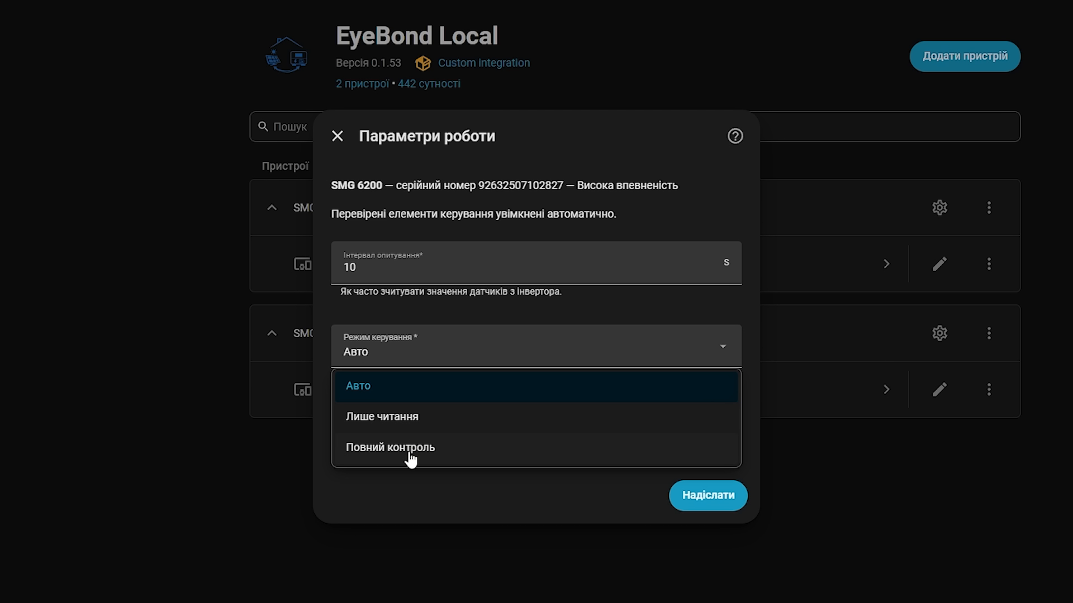
click(469, 307)
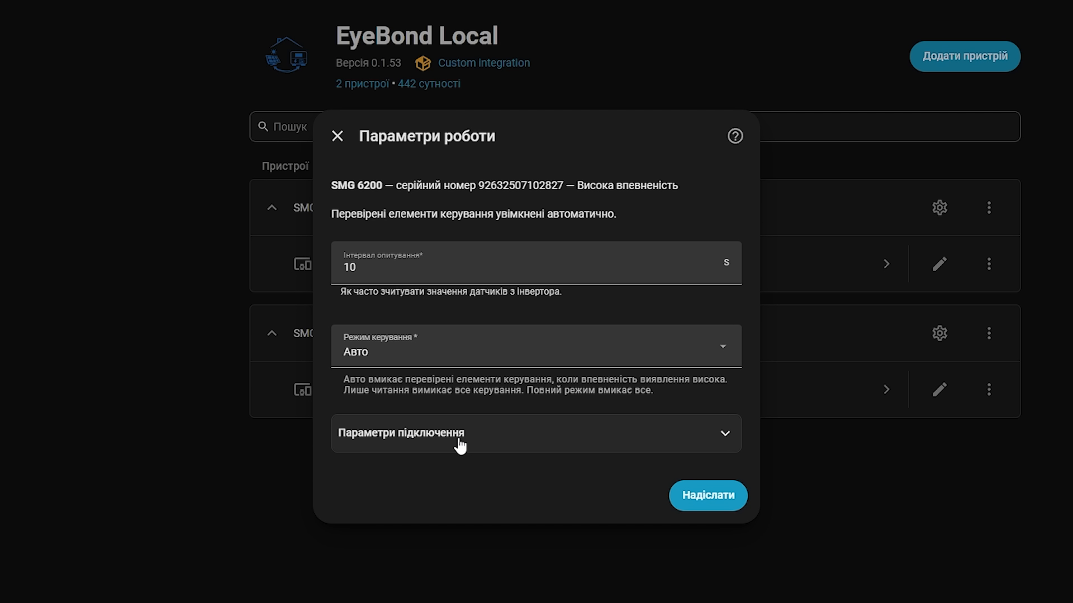
Examine the entry's connection parameters (Параметри підключення), then close the settings without submitting changes.
click(460, 445)
scroll(484, 417, down, 8)
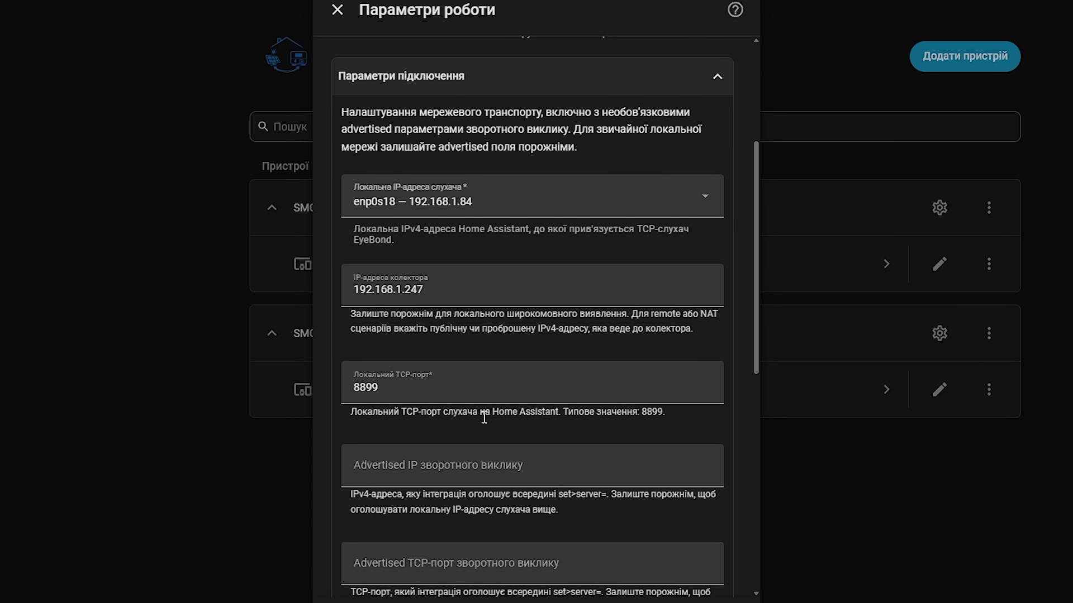
scroll(484, 417, down, 5)
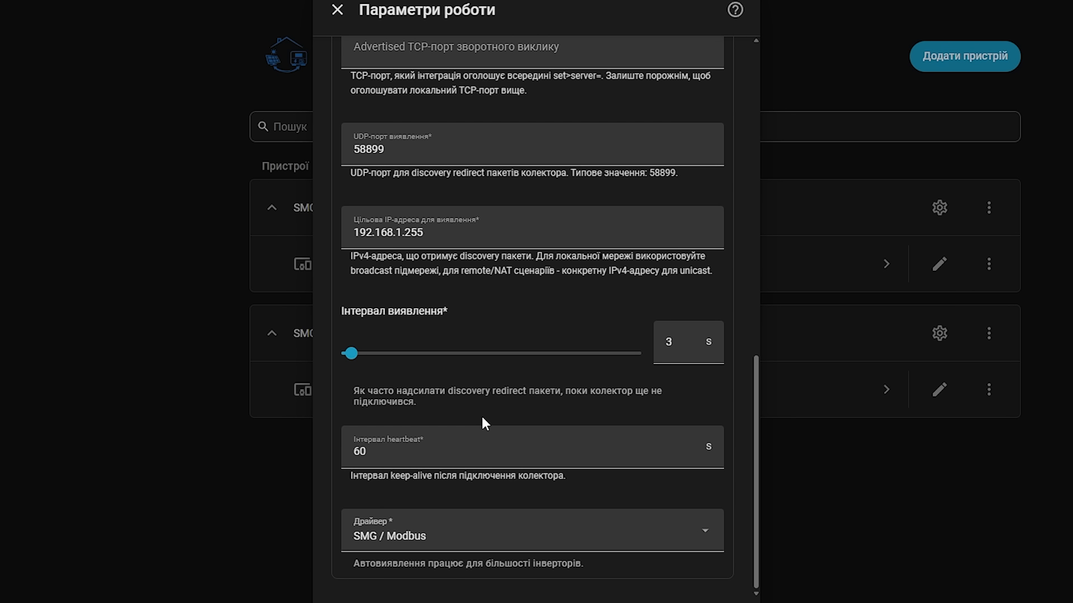
click(337, 9)
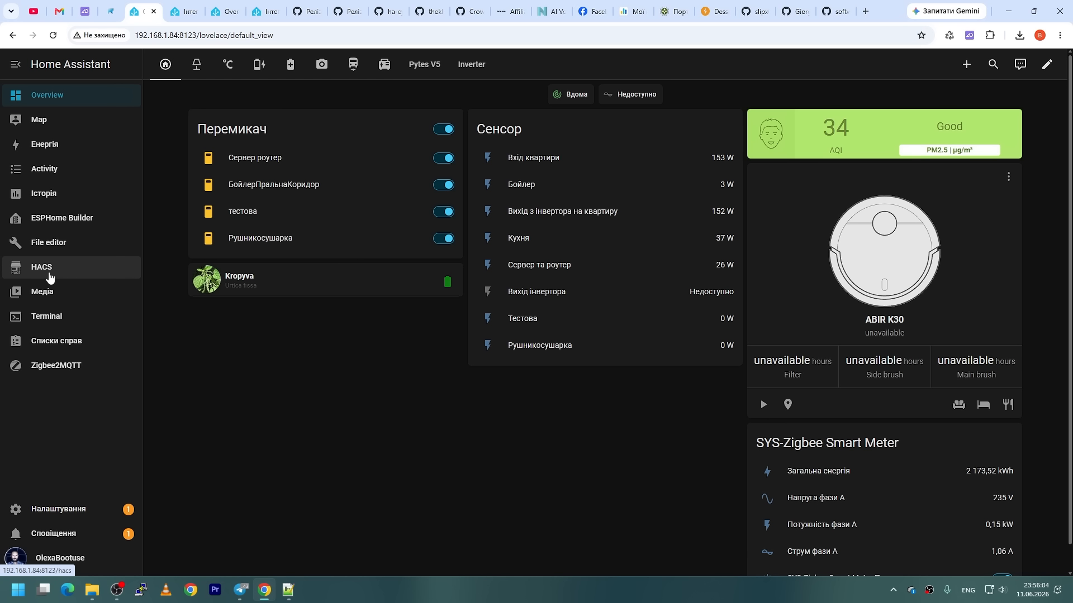
Redownload EyeBond Local in HACS as pre-release v0.2.0-beta.1 and restart Home Assistant through the required restart repair.
click(49, 277)
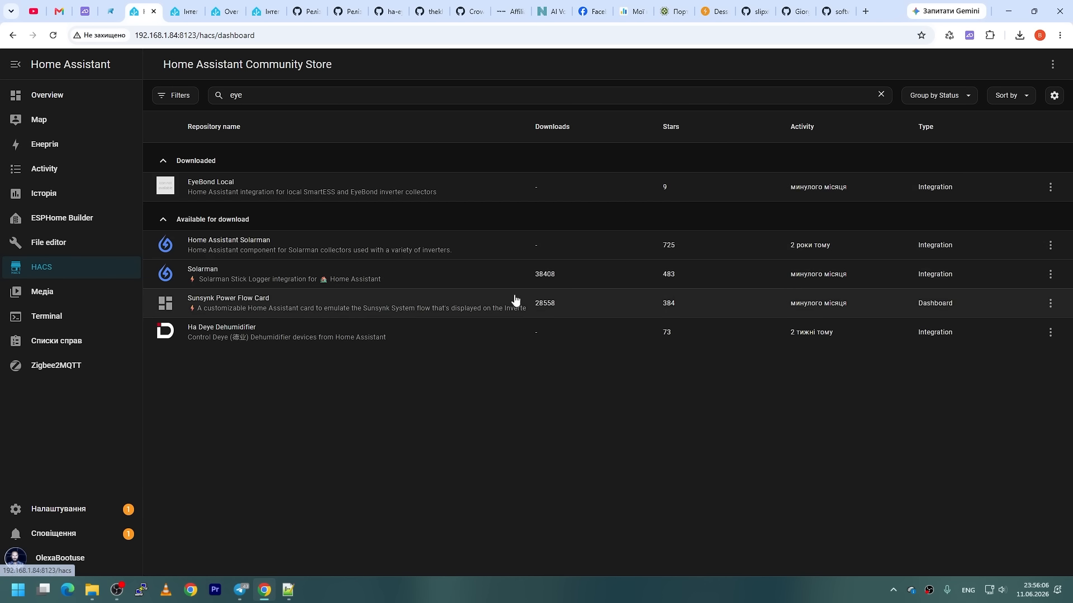
click(215, 189)
click(1052, 64)
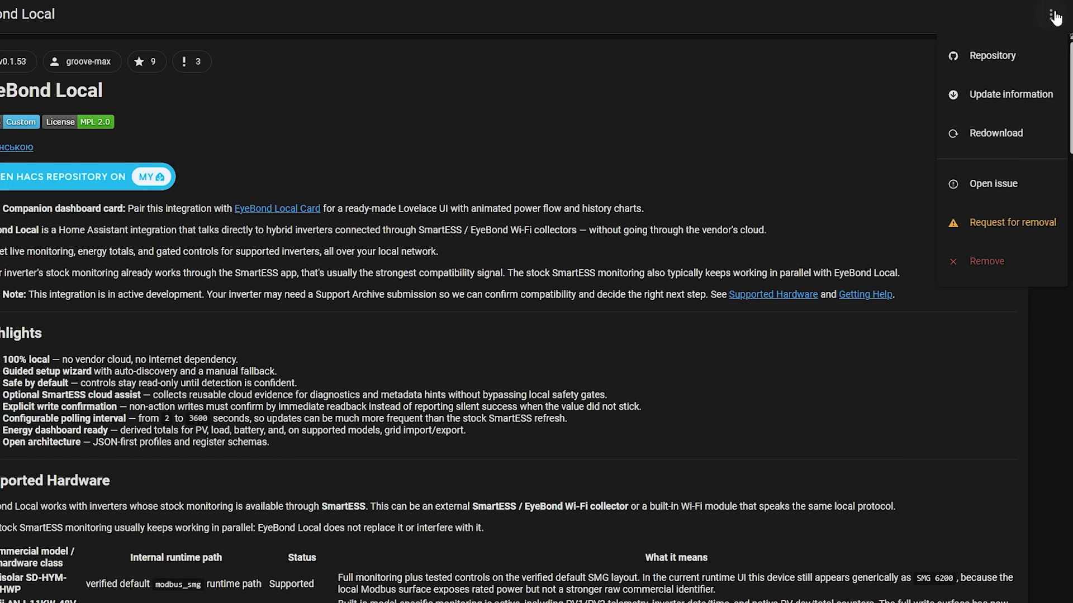
click(1000, 131)
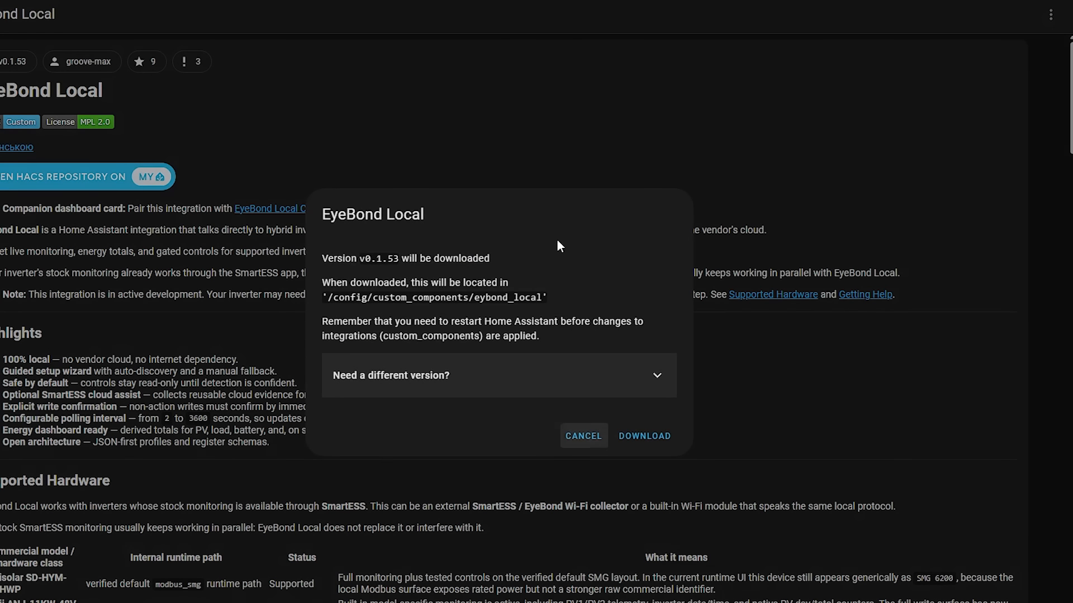
click(470, 386)
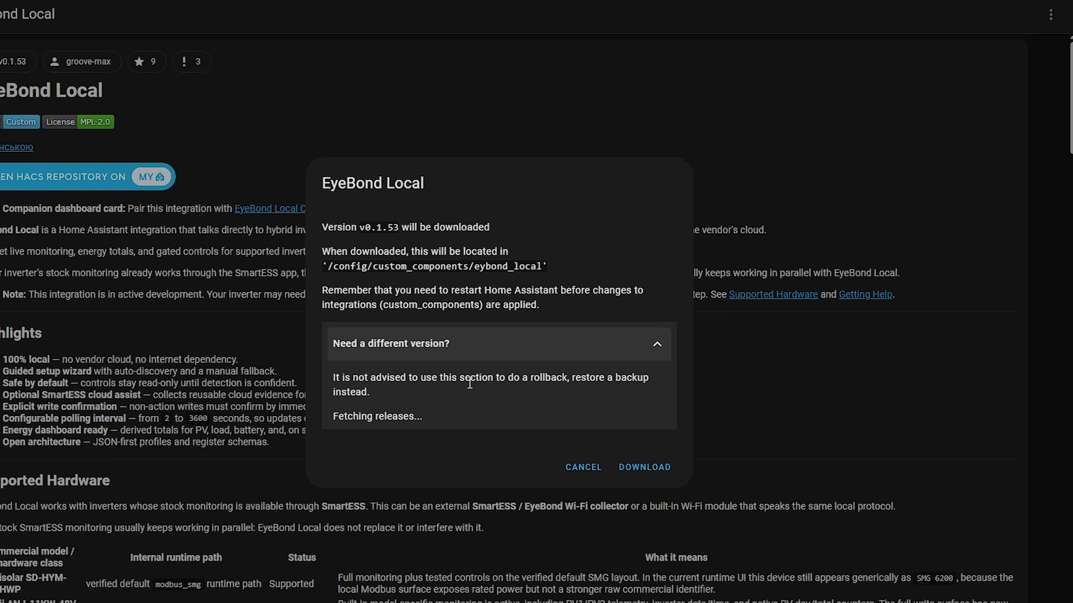
click(555, 429)
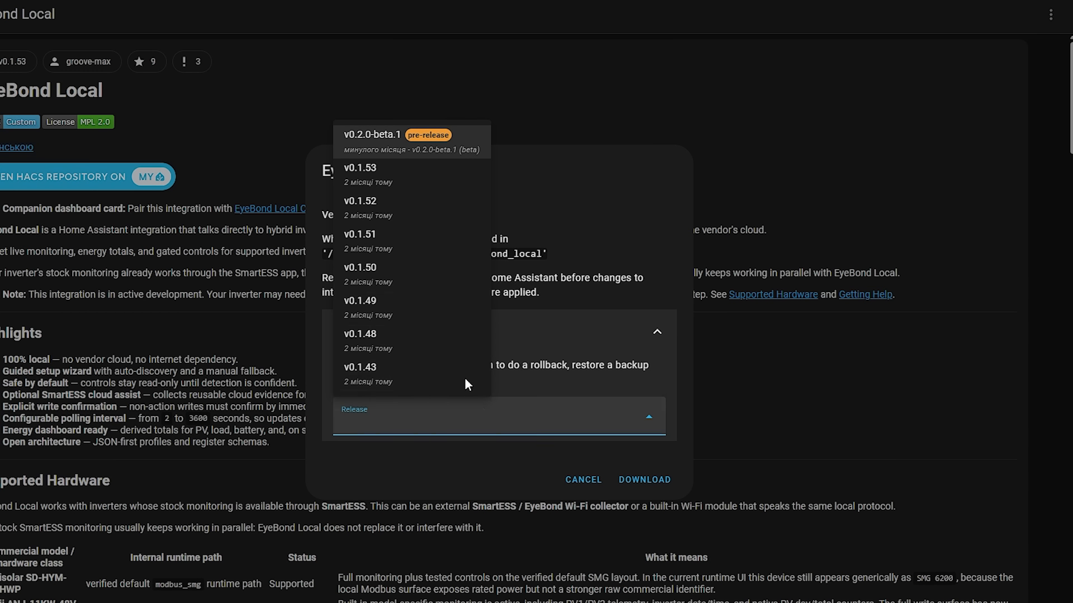
click(372, 146)
click(655, 481)
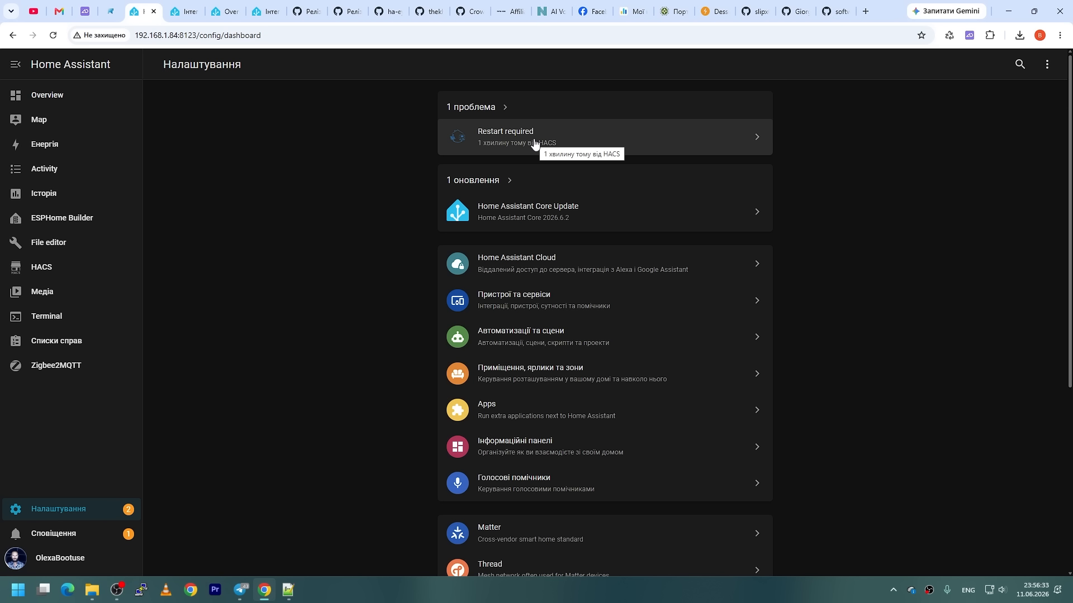
click(534, 144)
click(658, 357)
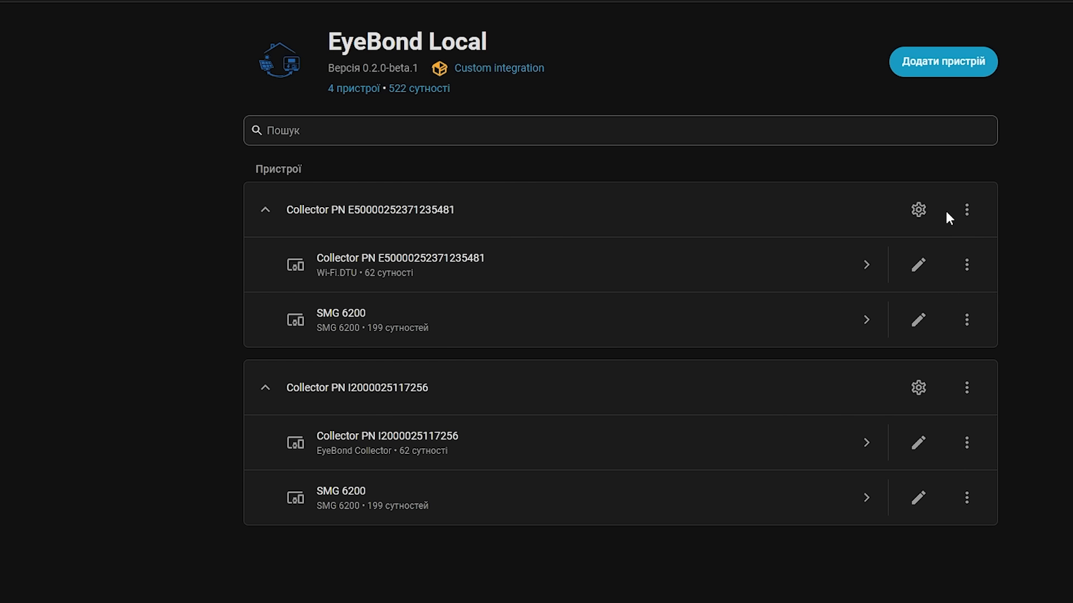
Open the connection and polling settings (Підключення та опитування) of the first collector and examine its collector operating mode options.
click(919, 210)
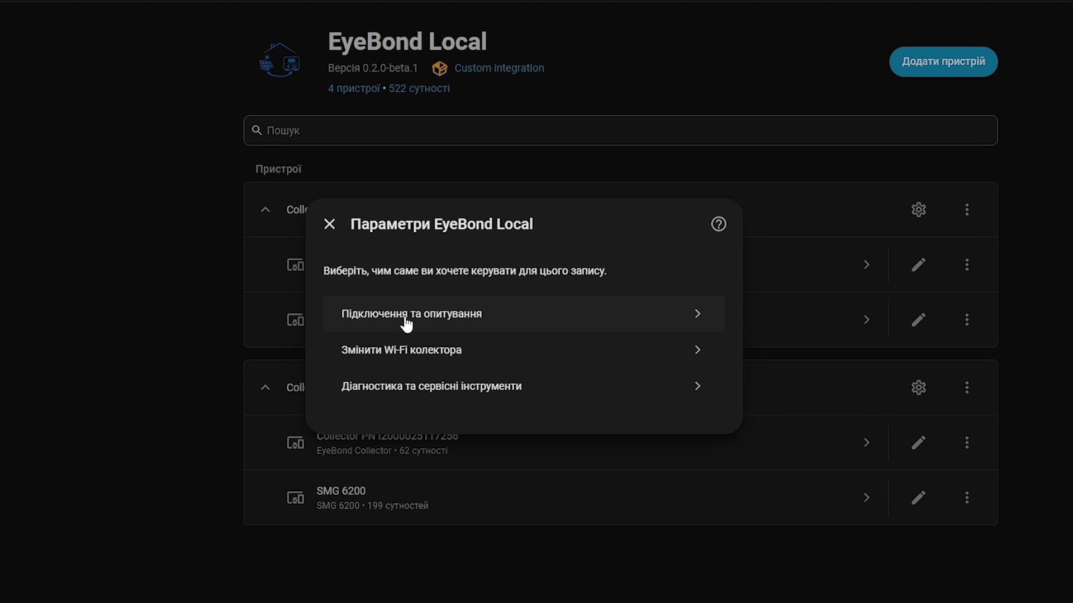
click(410, 316)
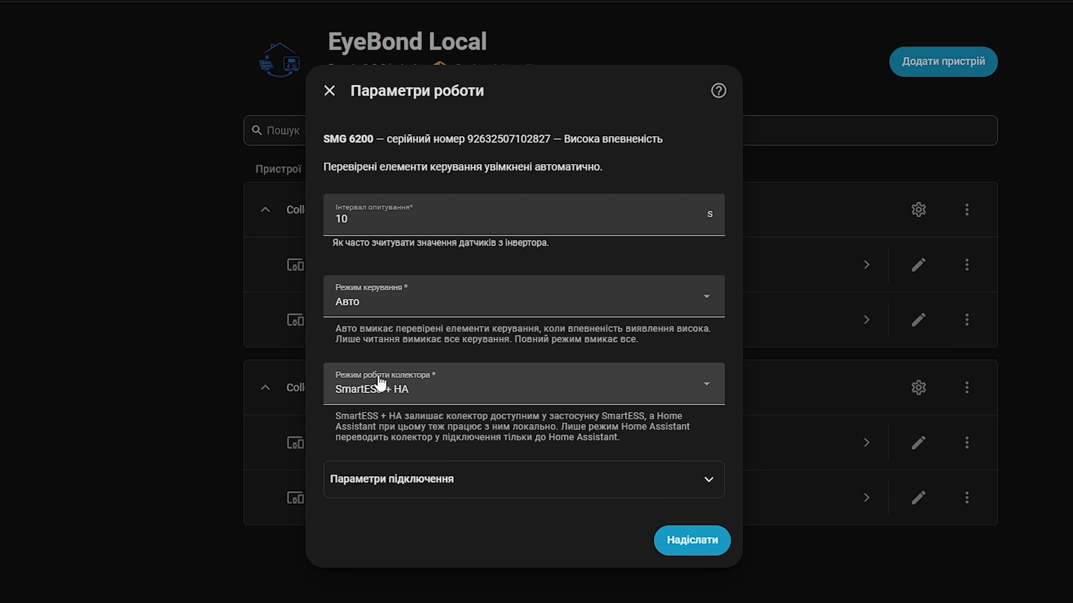
click(416, 394)
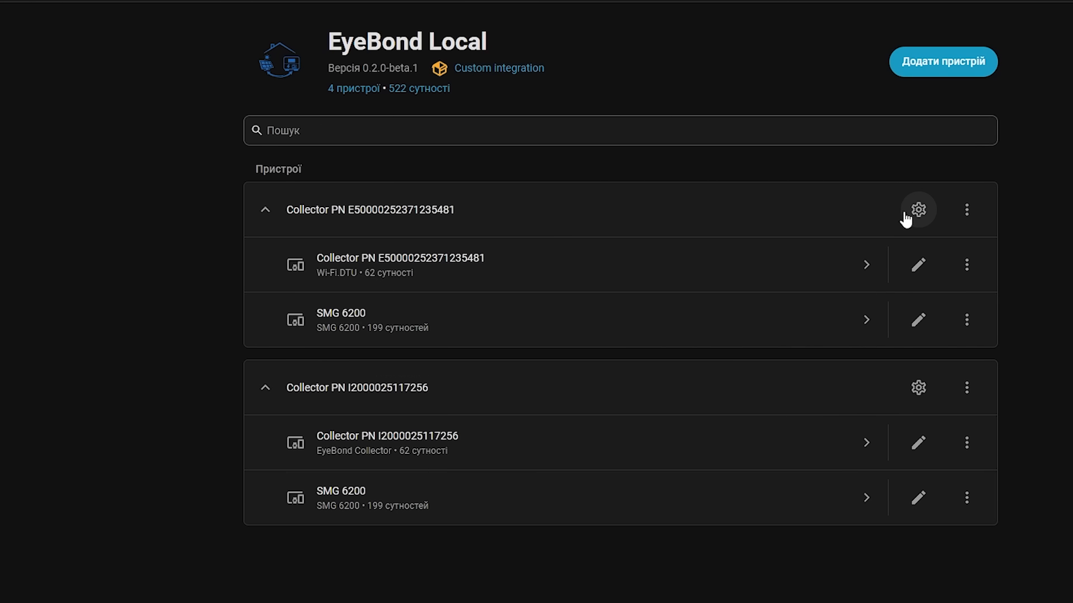
Open the first collector's diagnostics and service tools (Діагностика та сервісні інструменти) and look through them.
click(916, 210)
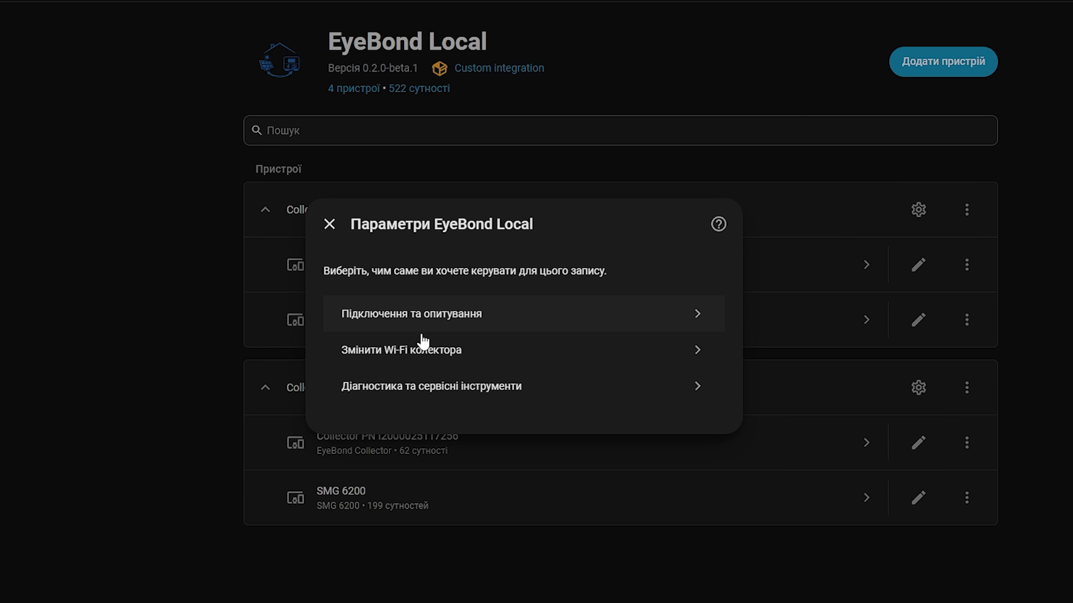
click(415, 394)
scroll(492, 480, down, 2)
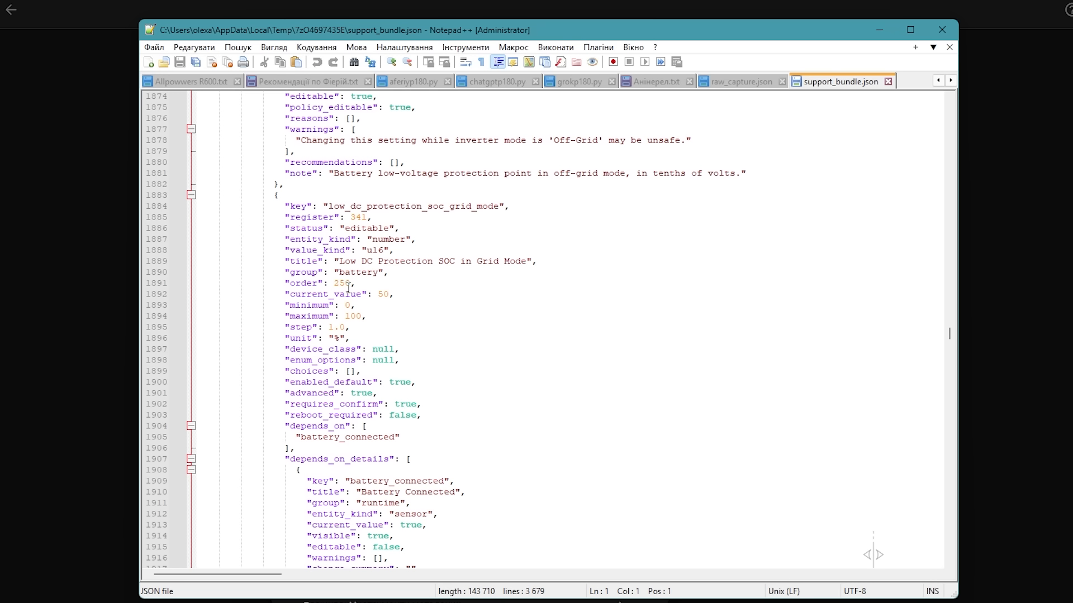
Switch to the phpBB forum topic on integrating the Aninerel 6.2 kW inverter via RS232 and examine its ESPHome Modbus code.
key(ctrl+w)
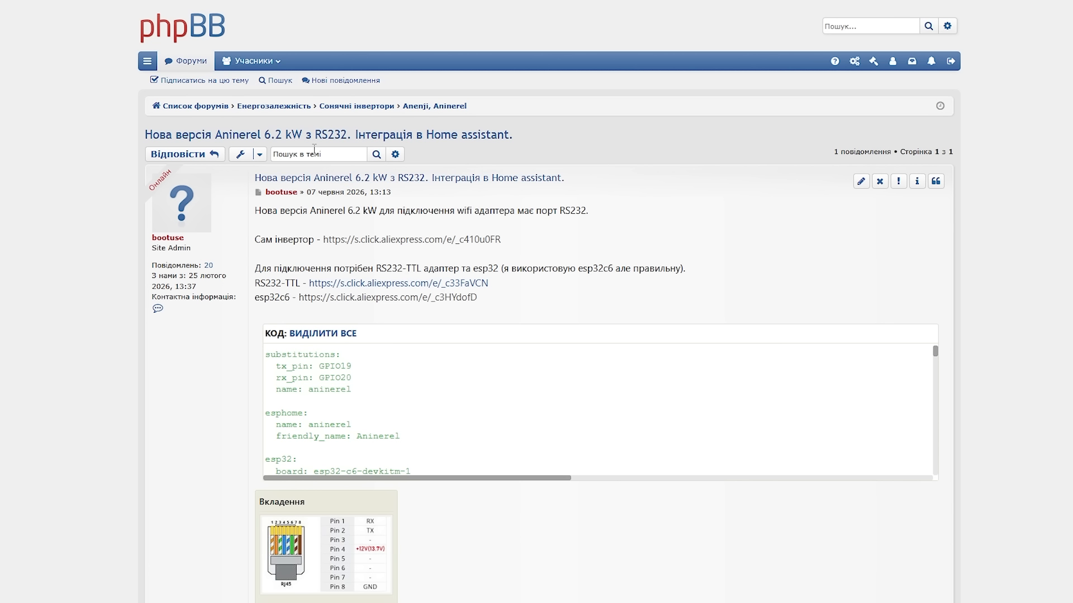
scroll(474, 274, down, 5)
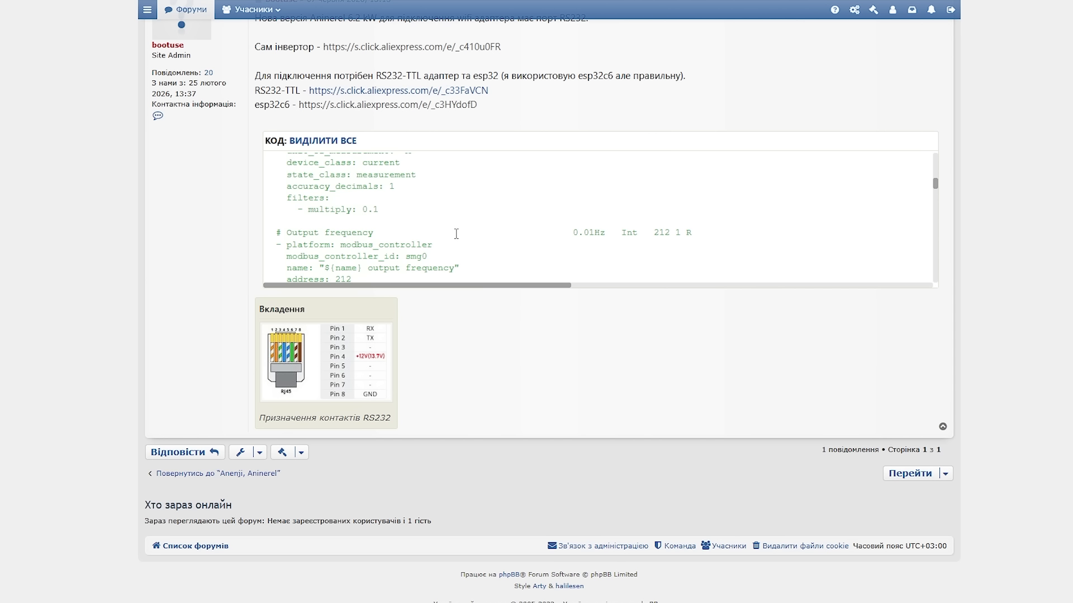
scroll(456, 234, down, 3)
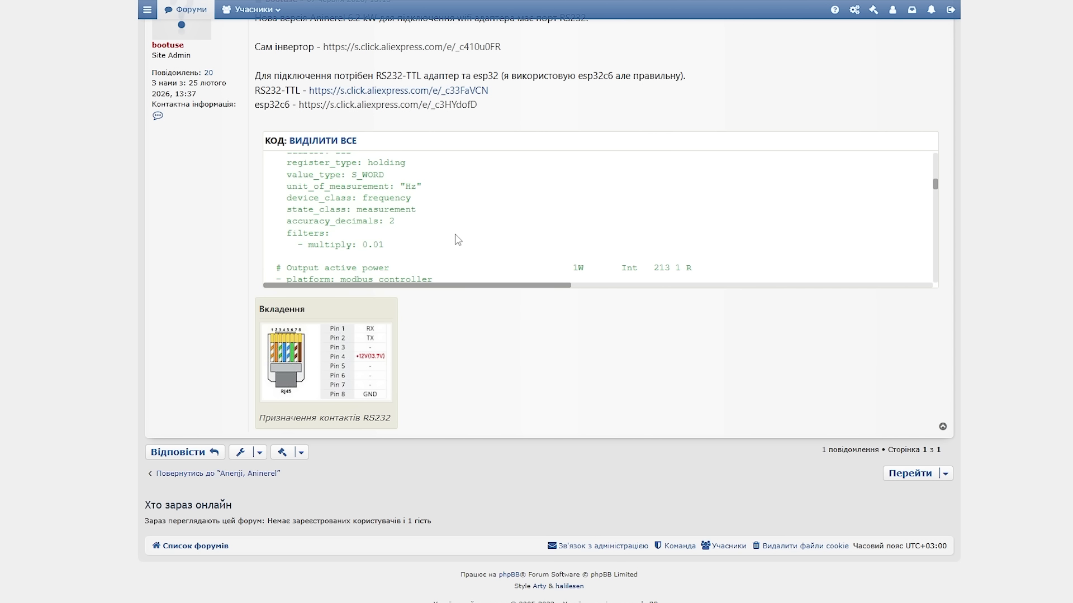
scroll(457, 239, down, 2)
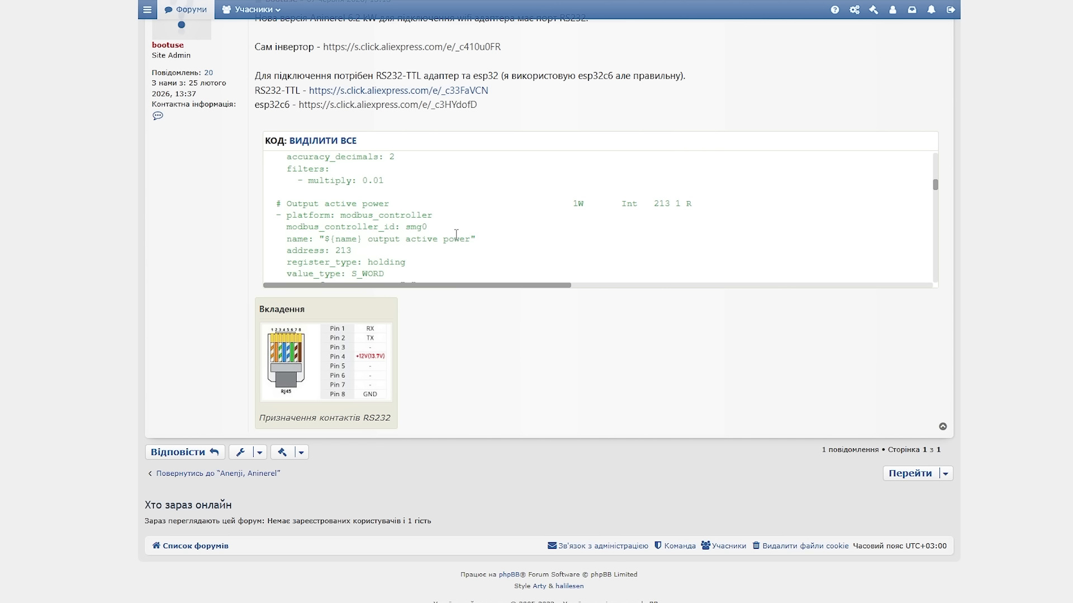
scroll(456, 233, down, 2)
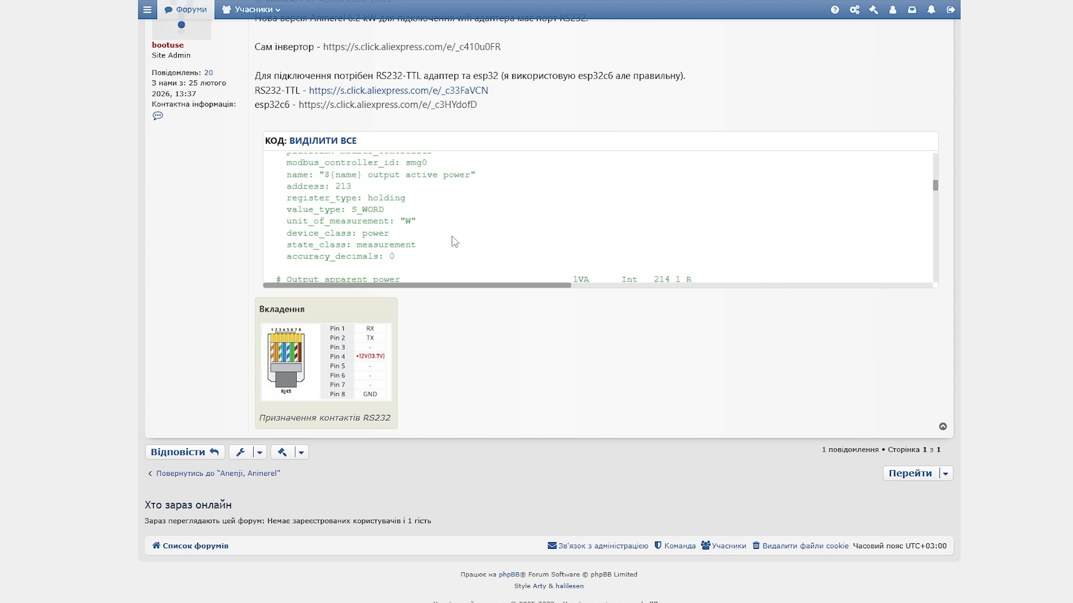
scroll(444, 241, down, 2)
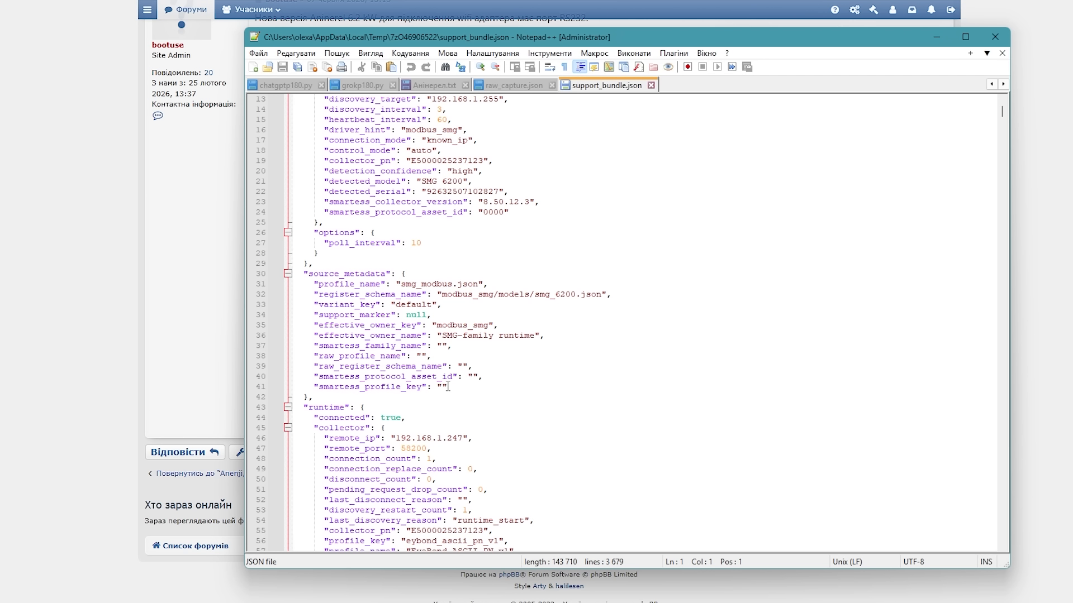
Read through the source metadata, runtime collector and inverter sections of support_bundle.json.
scroll(446, 395, down, 8)
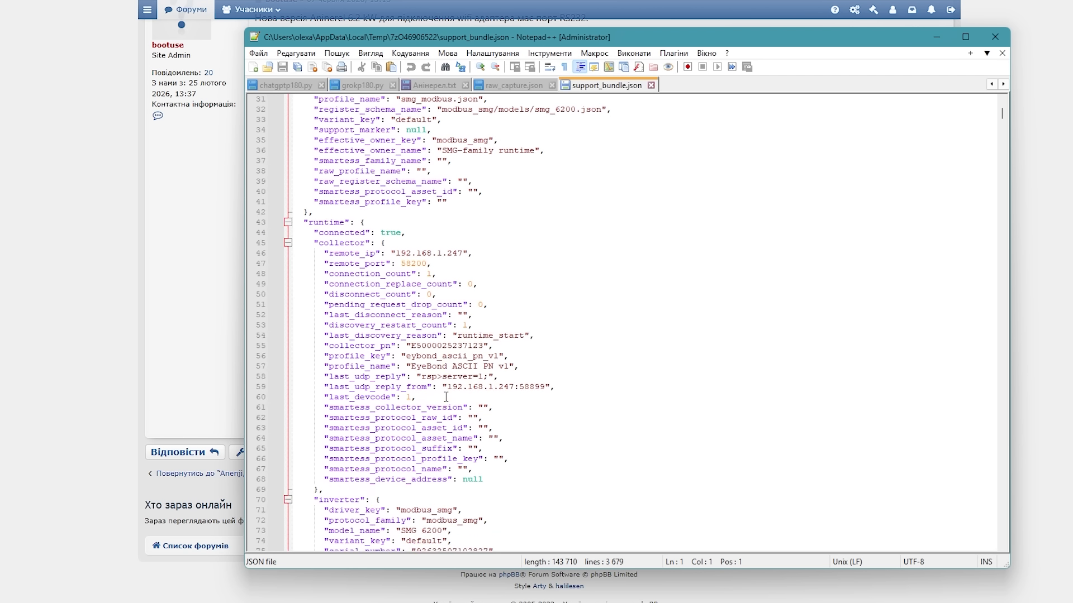
scroll(446, 397, down, 3)
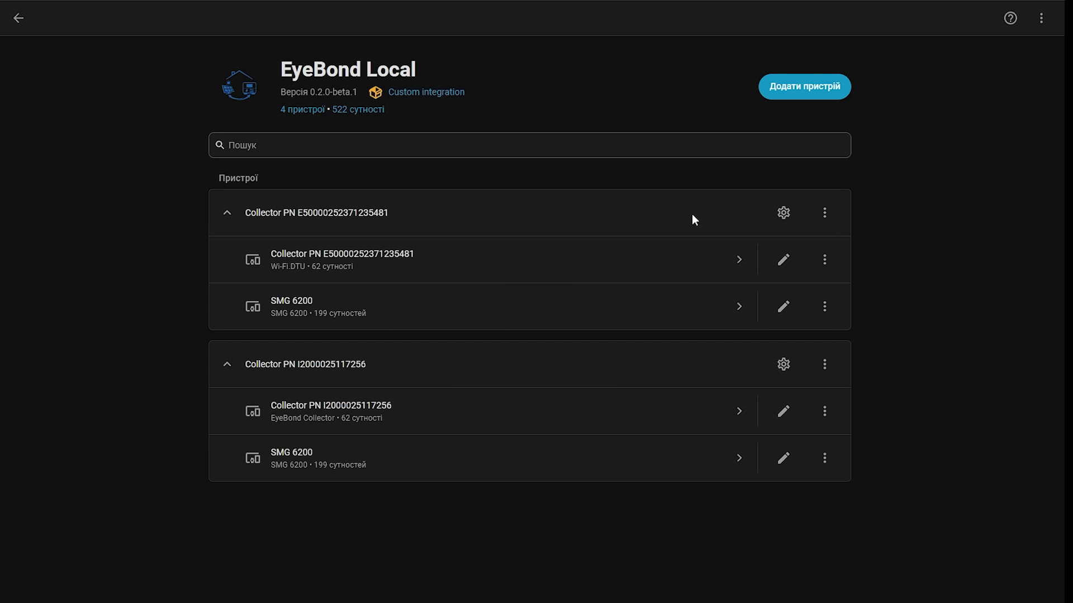
Open the first collector's Wi-Fi.DTU device page and examine its Collector Operation Mode options, leaving the selection as it is.
click(395, 259)
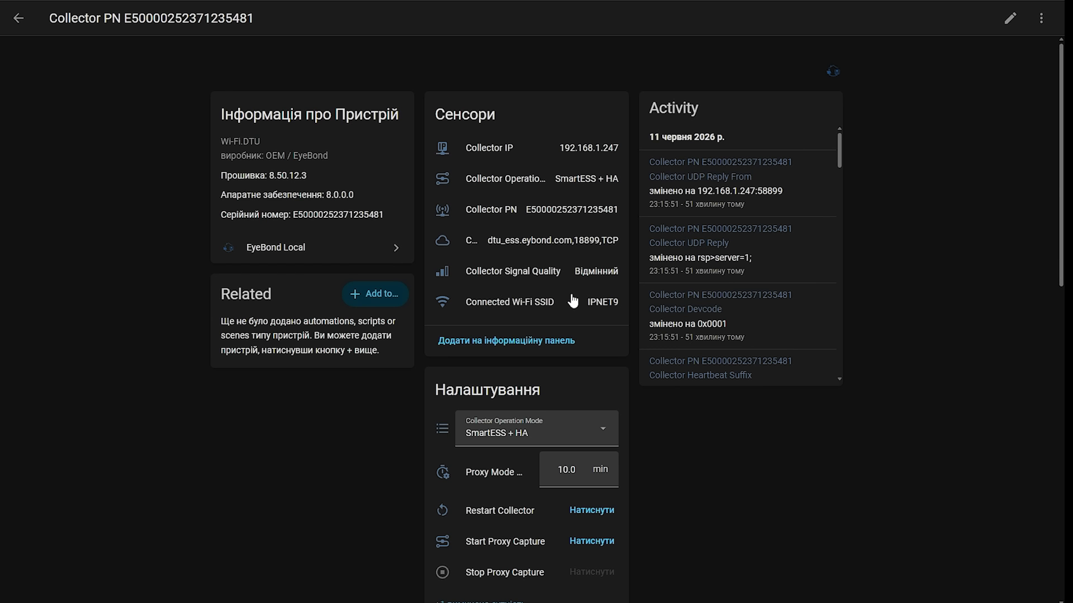
scroll(575, 302, down, 3)
scroll(574, 301, down, 1)
click(567, 174)
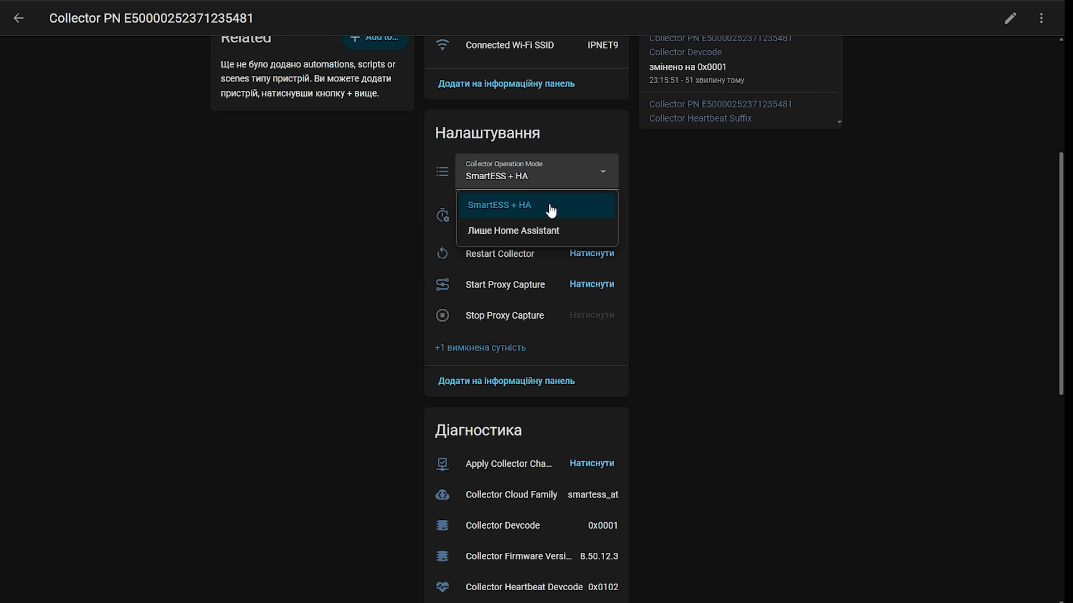
click(698, 244)
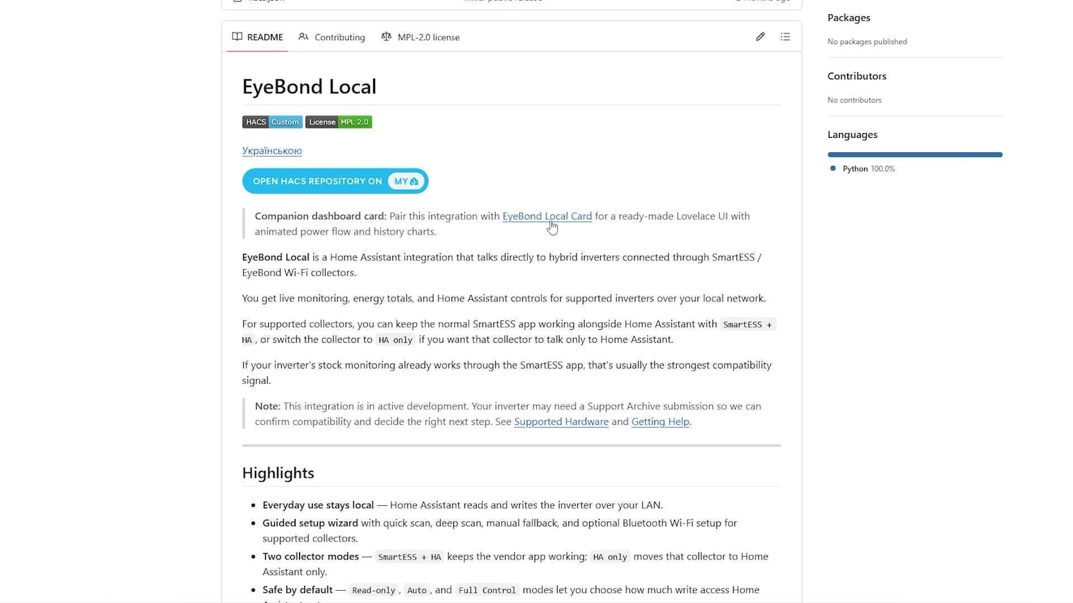
Open the EyeBond Local Card repository linked in the EyeBond Local README and view its dashboard card preview.
click(551, 221)
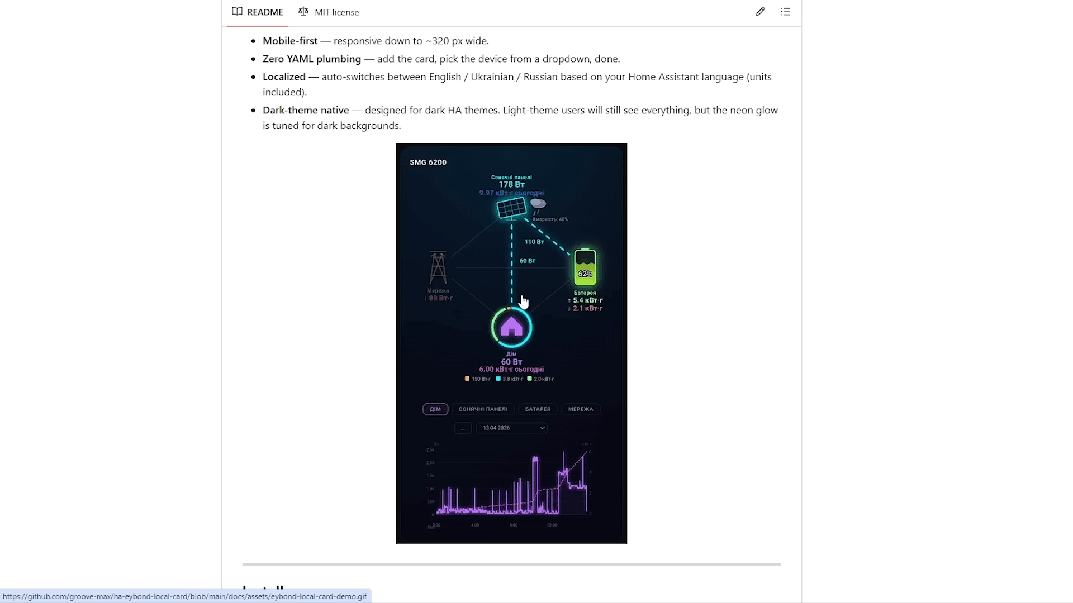